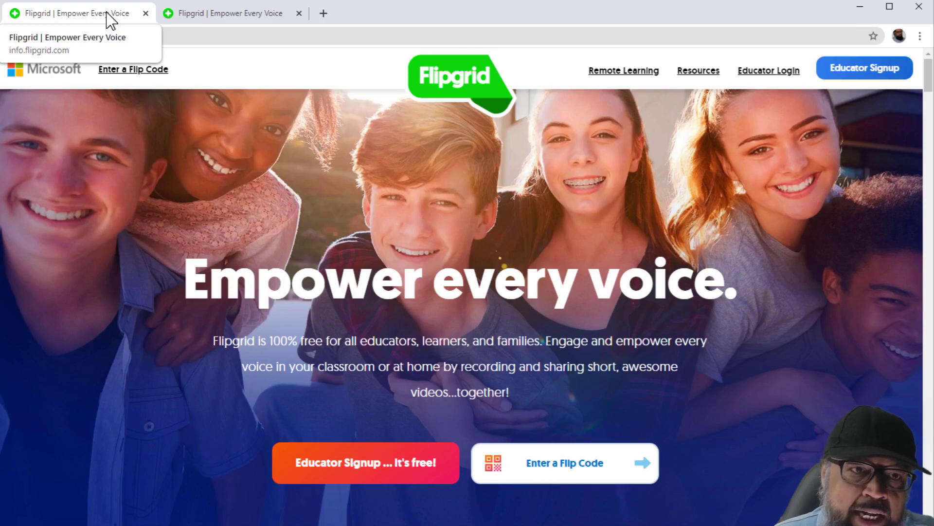
Switch to the second Flipgrid tab and log in as educator to reach My Grids
click(171, 11)
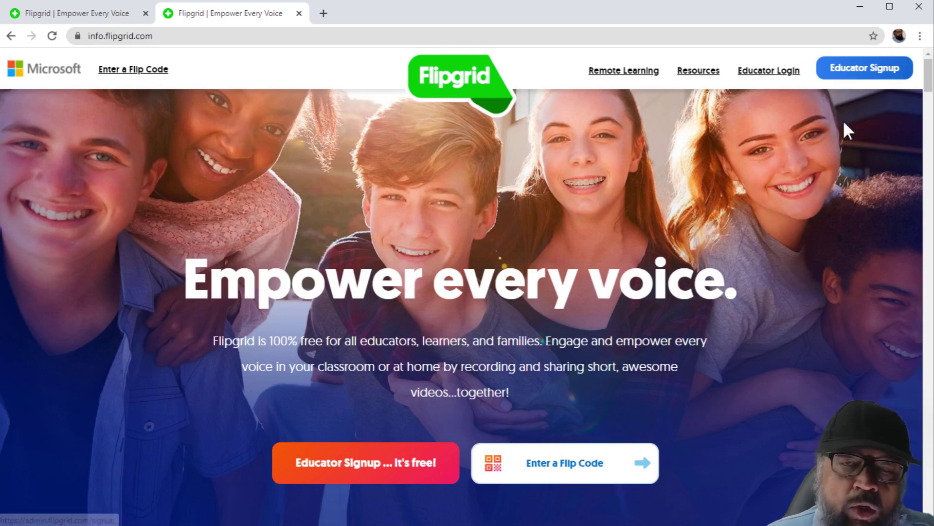
click(760, 74)
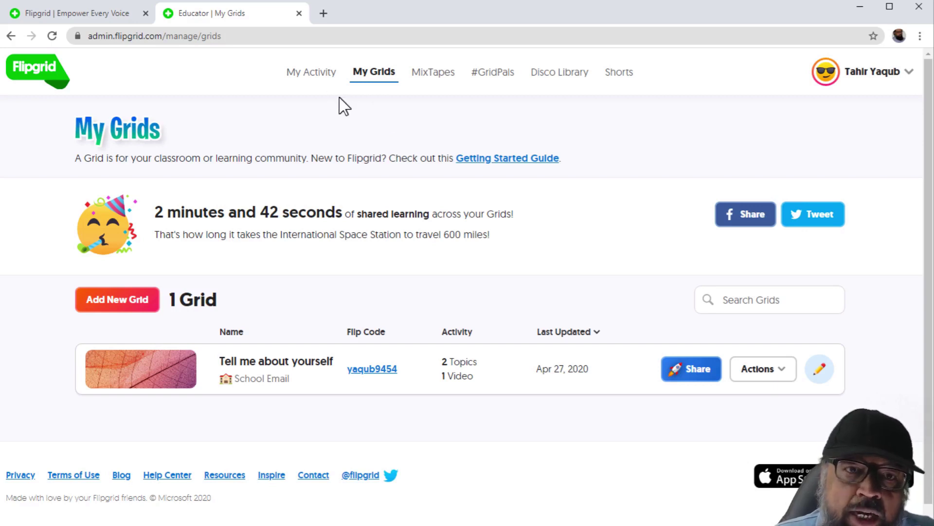
Show the My Activity dashboard with 1 grid, 2 topics, 1 video and 8 views
click(313, 81)
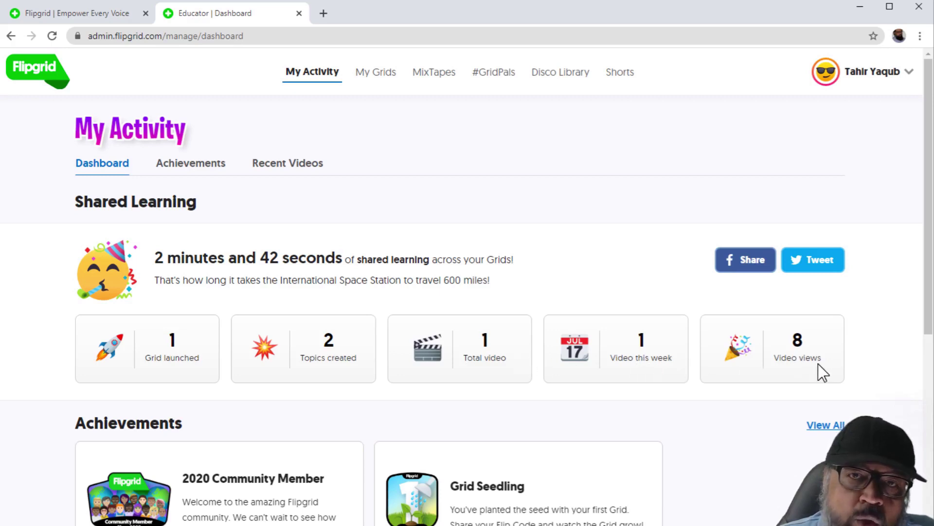
Check the recent video's Active status and open its share dialog from Recent Videos
scroll(212, 271, down, 6)
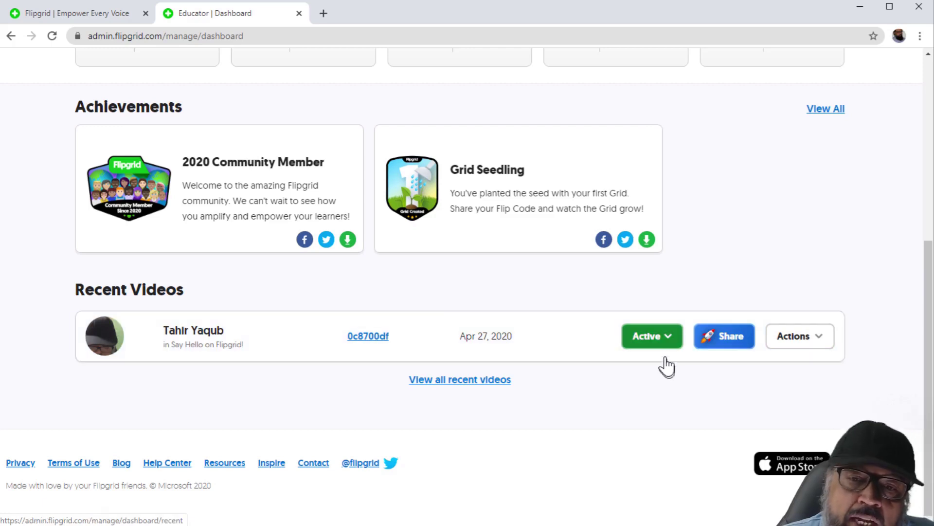
click(676, 346)
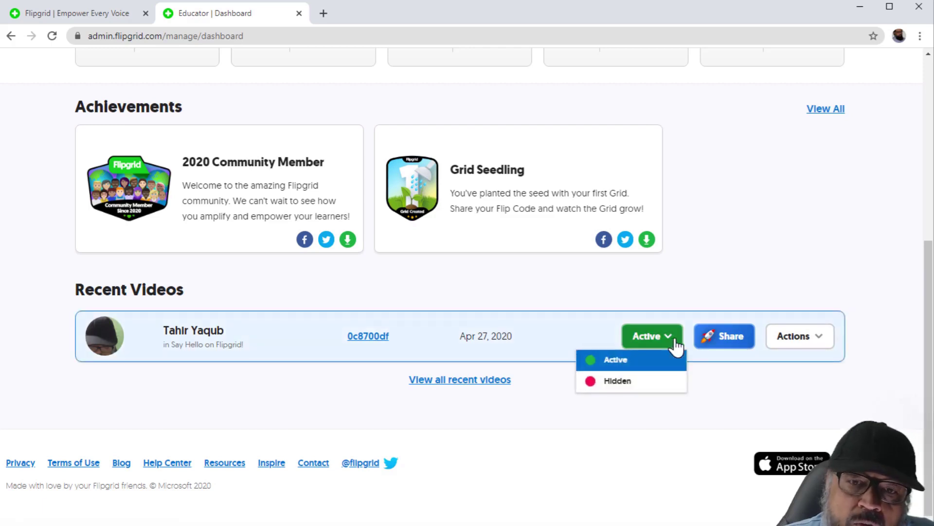
click(738, 342)
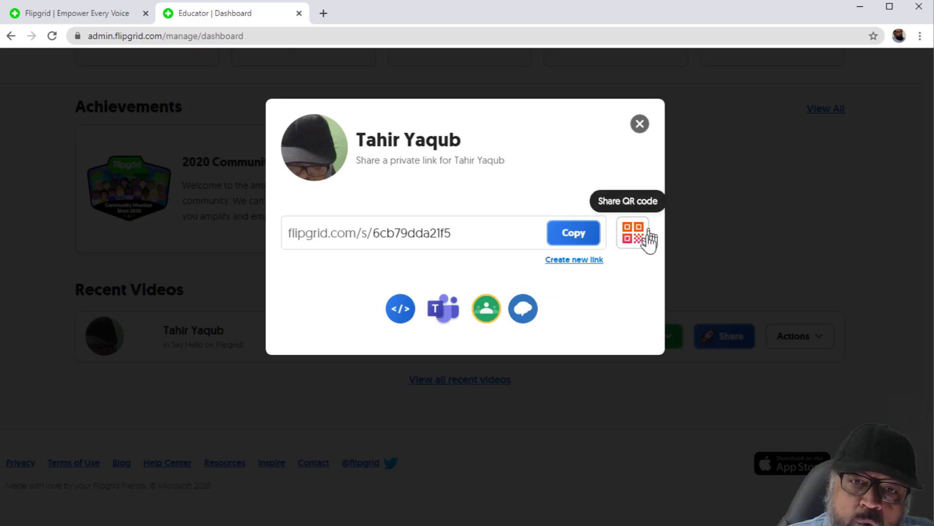
Close the share dialog and open the 'My Intro' response with Edit Response
click(574, 234)
click(827, 343)
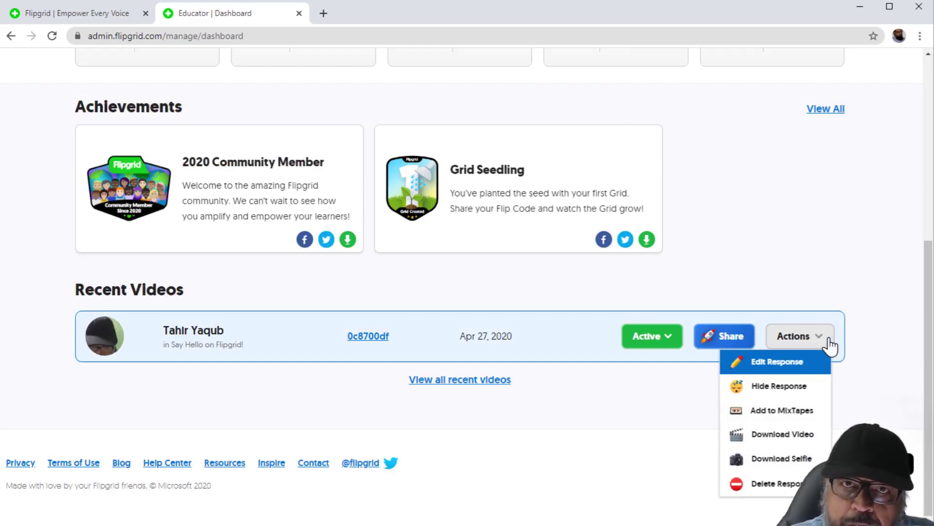
click(774, 373)
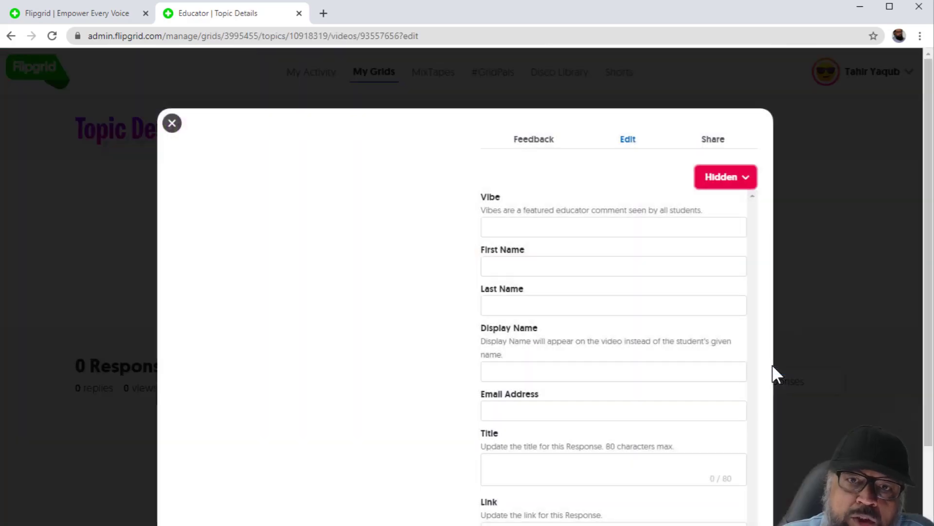
scroll(378, 250, down, 1)
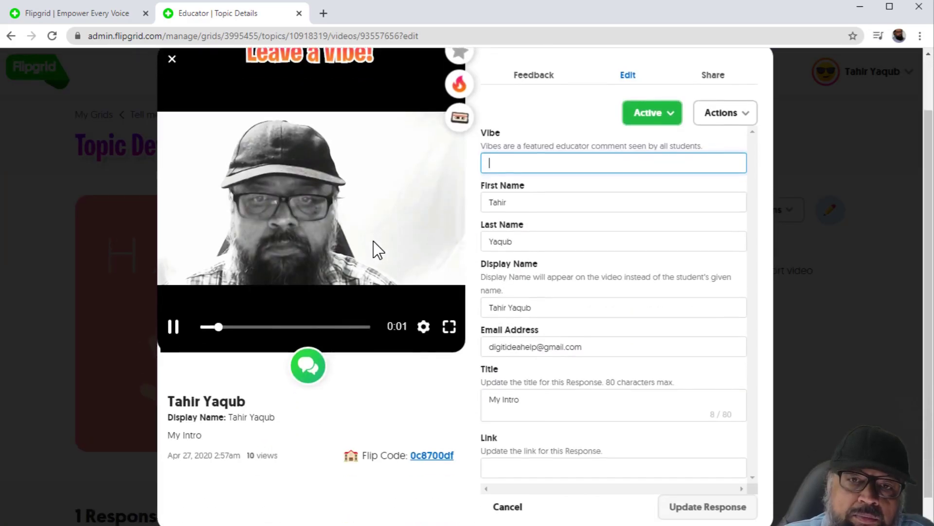
scroll(379, 249, up, 1)
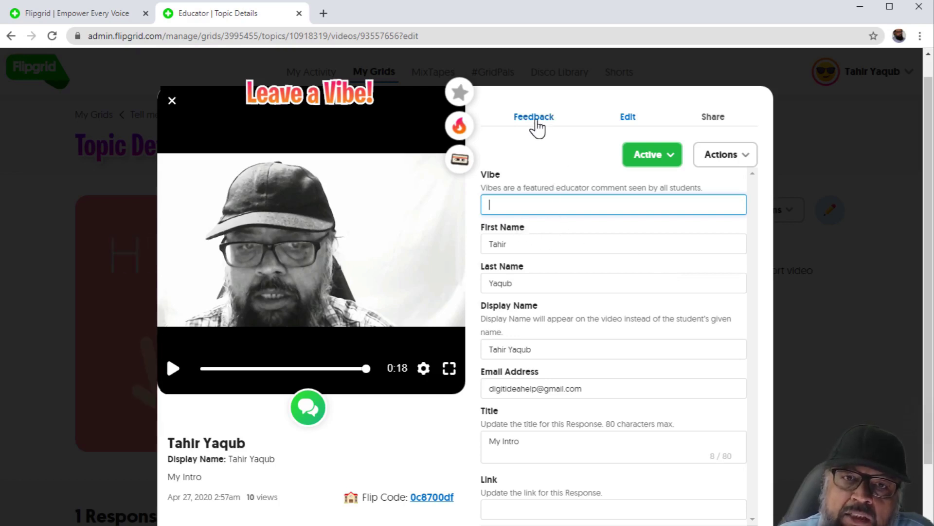
Score the Feedback rubric as Ideas 2 and Performance 1, leaving comments empty
click(536, 120)
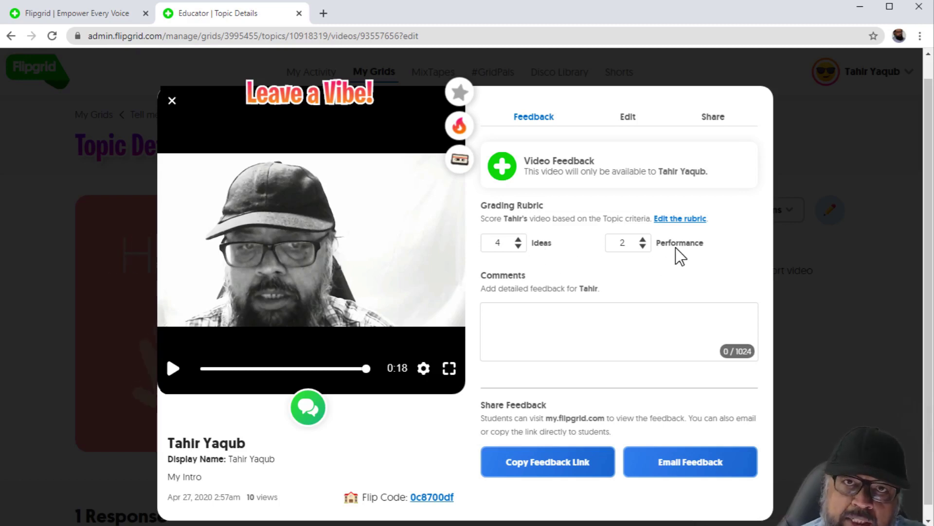
click(516, 245)
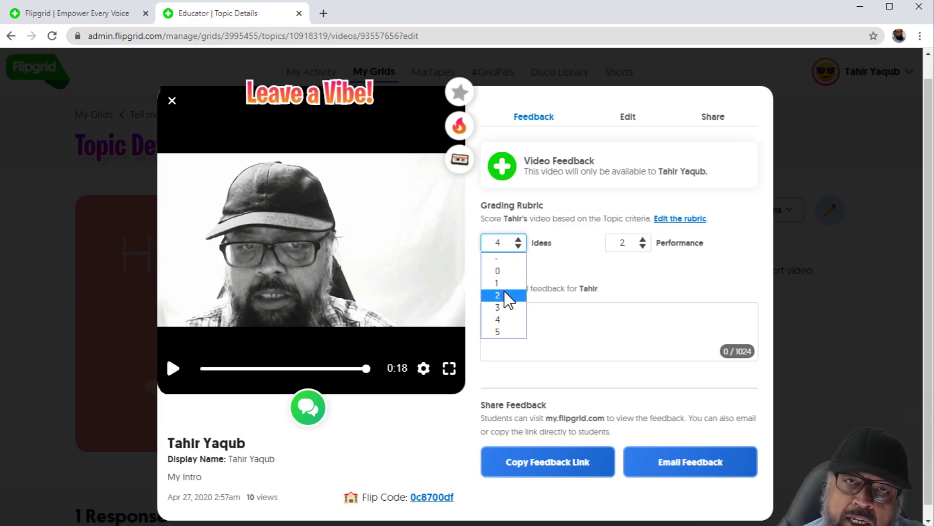
click(507, 295)
click(640, 250)
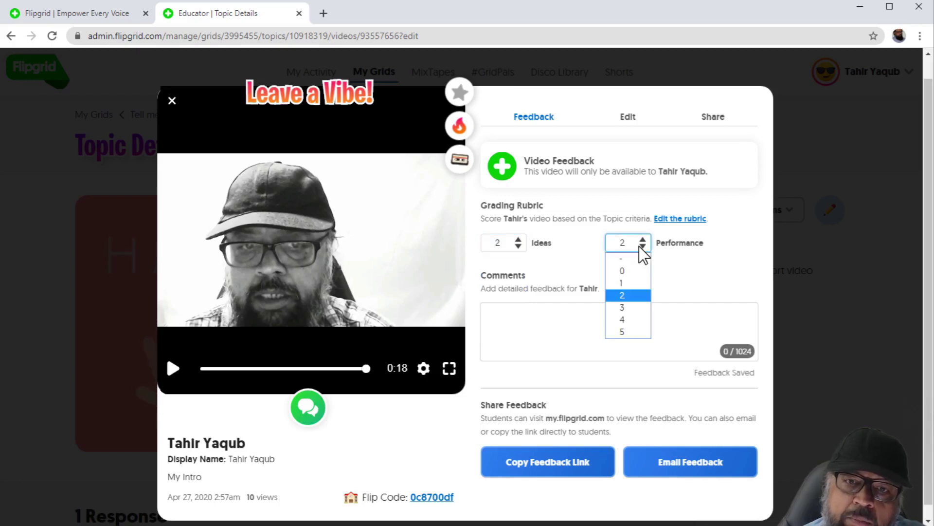
click(623, 284)
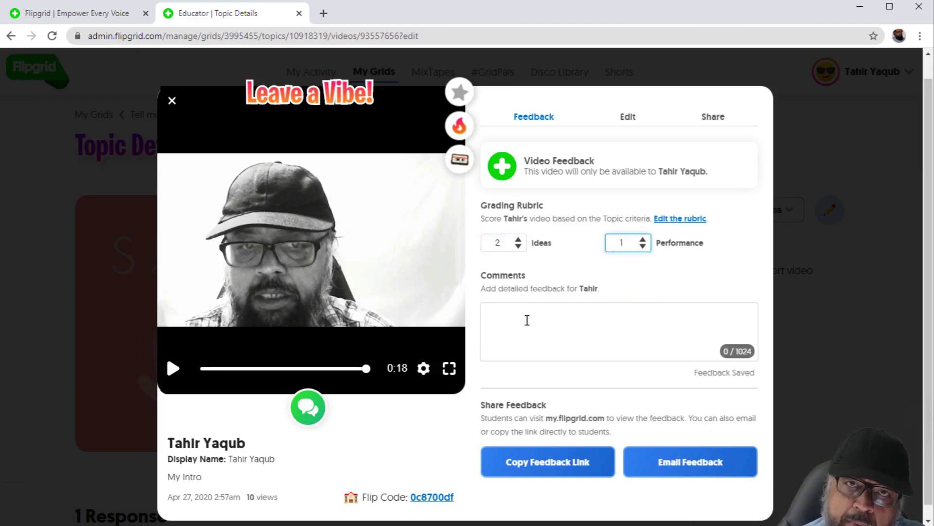
click(542, 320)
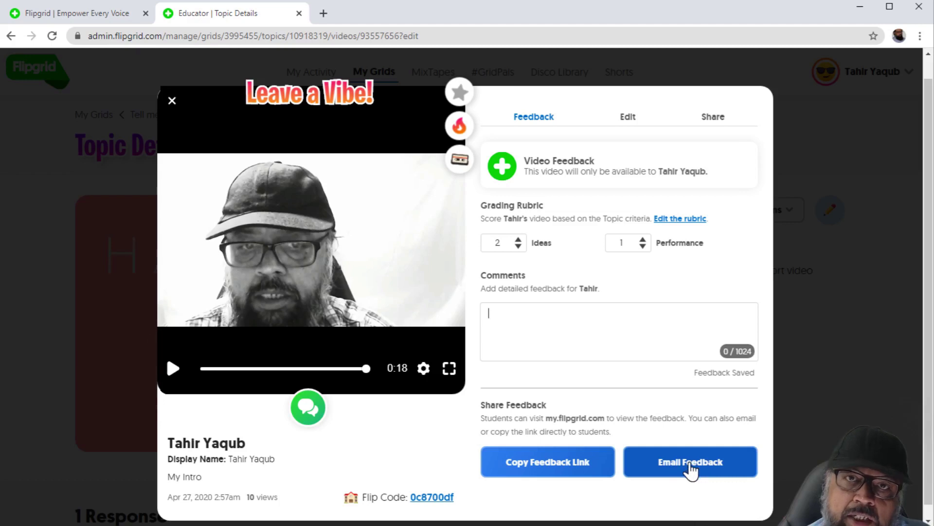
scroll(703, 292, down, 1)
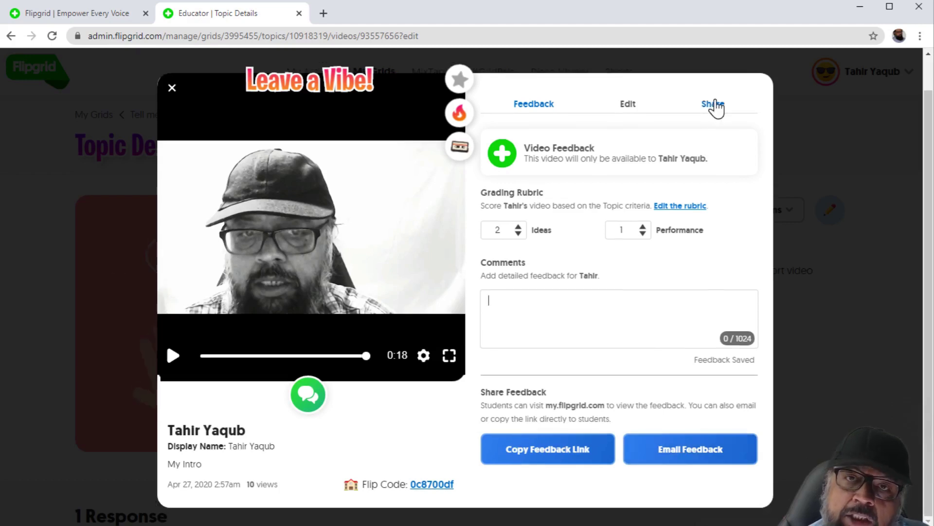
Show the response's flipgrid.com/s/ share link and sharing options on its Share tab
click(715, 104)
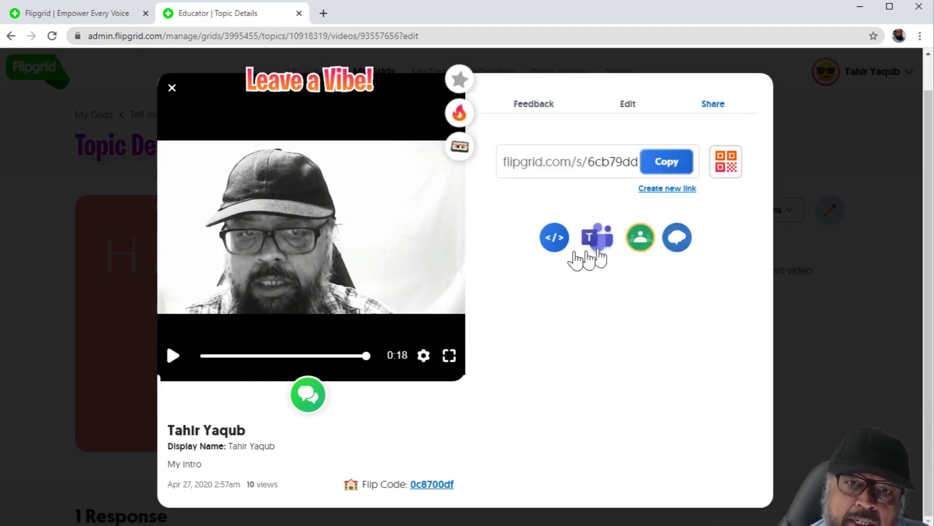
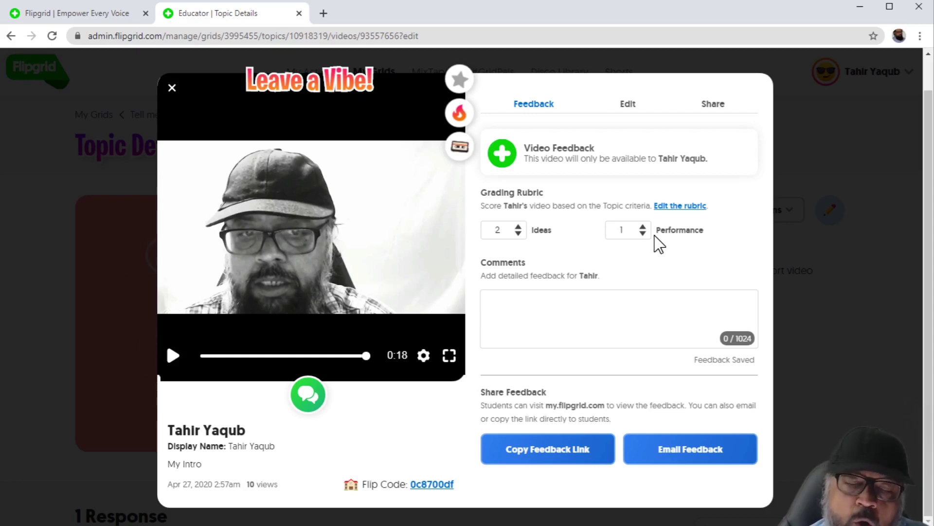
Email the My Intro feedback to the student and close the response video view
click(690, 457)
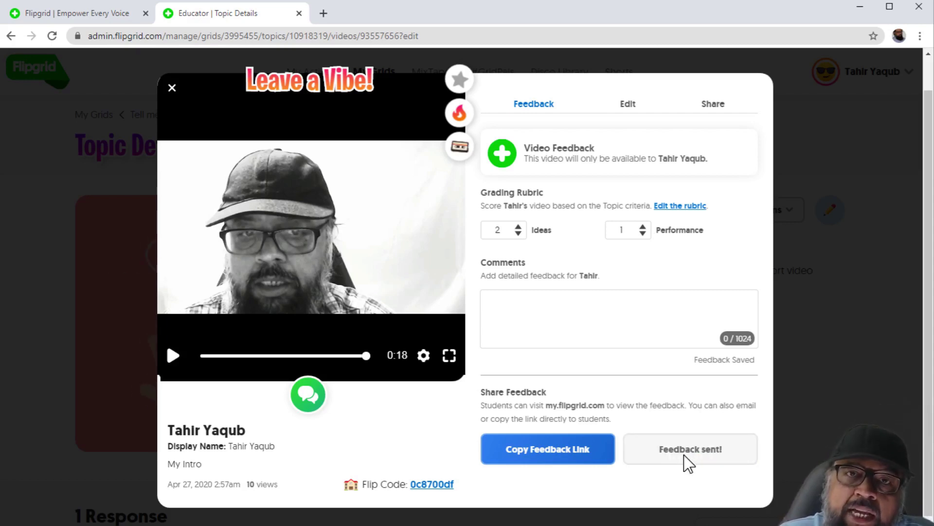
click(171, 89)
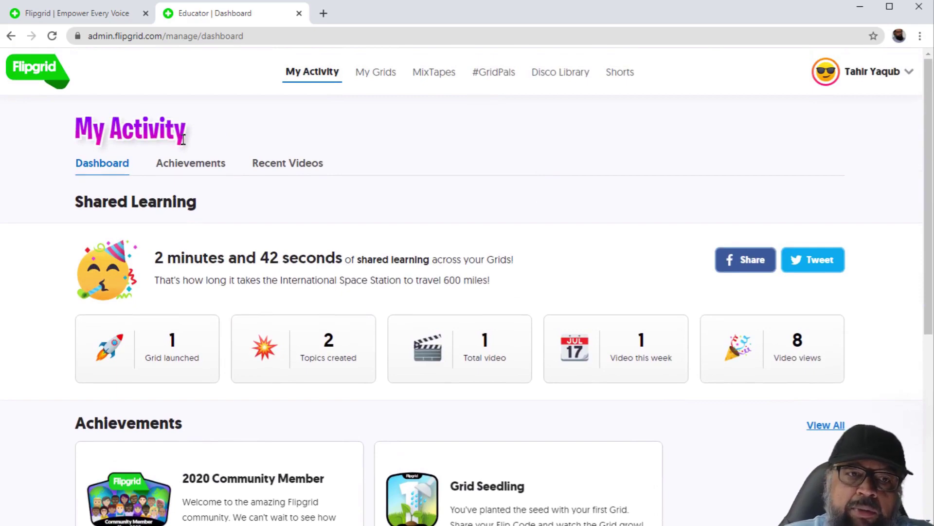
scroll(362, 183, down, 1)
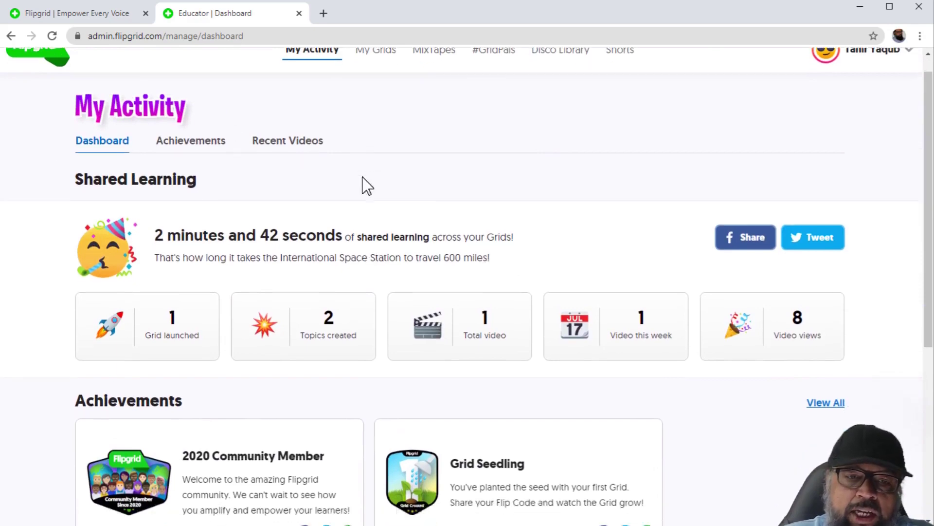
scroll(367, 185, down, 5)
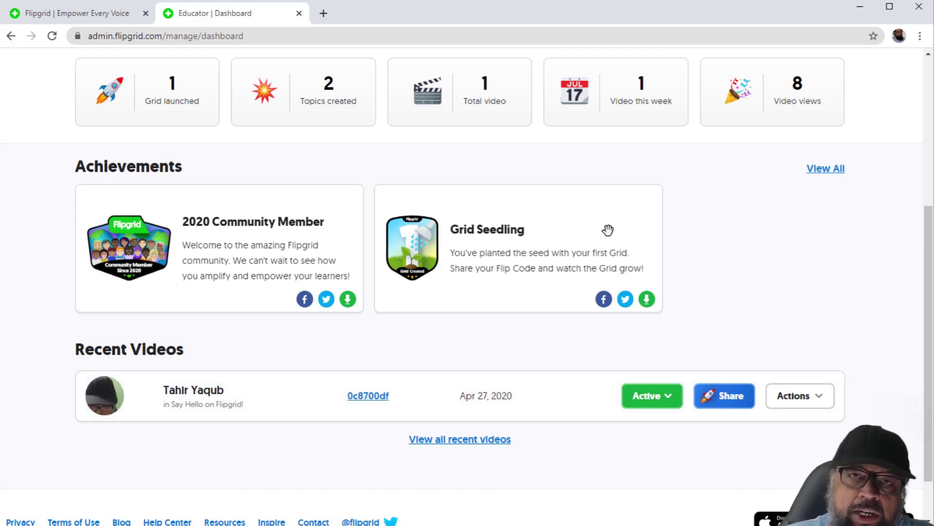
scroll(485, 152, up, 5)
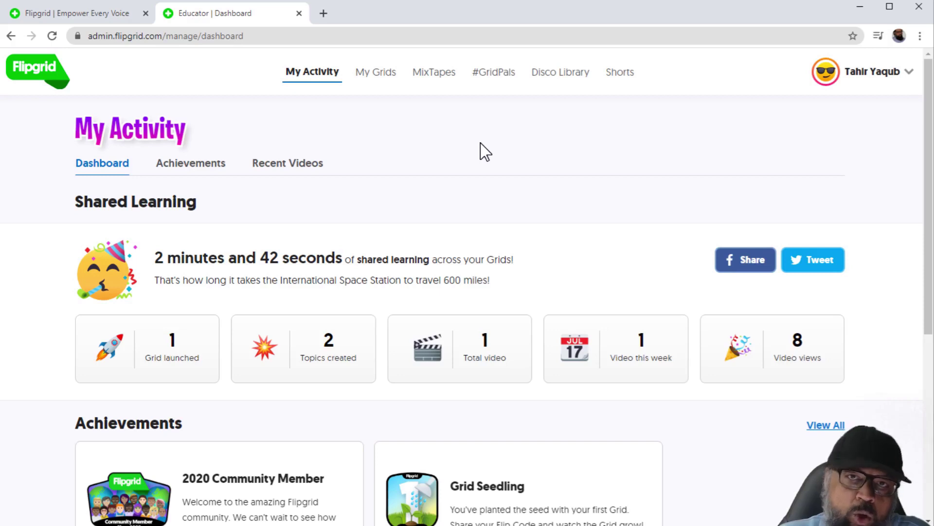
click(372, 75)
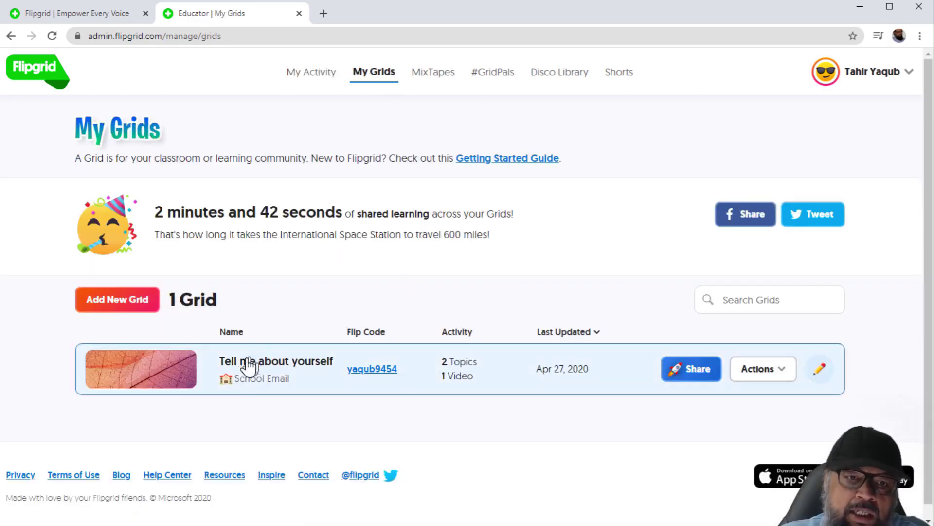
click(248, 366)
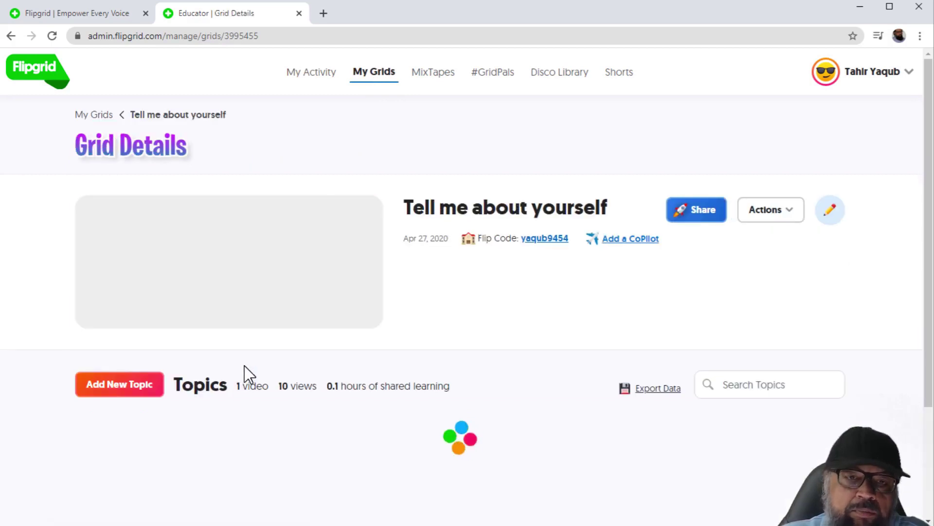
scroll(244, 366, down, 3)
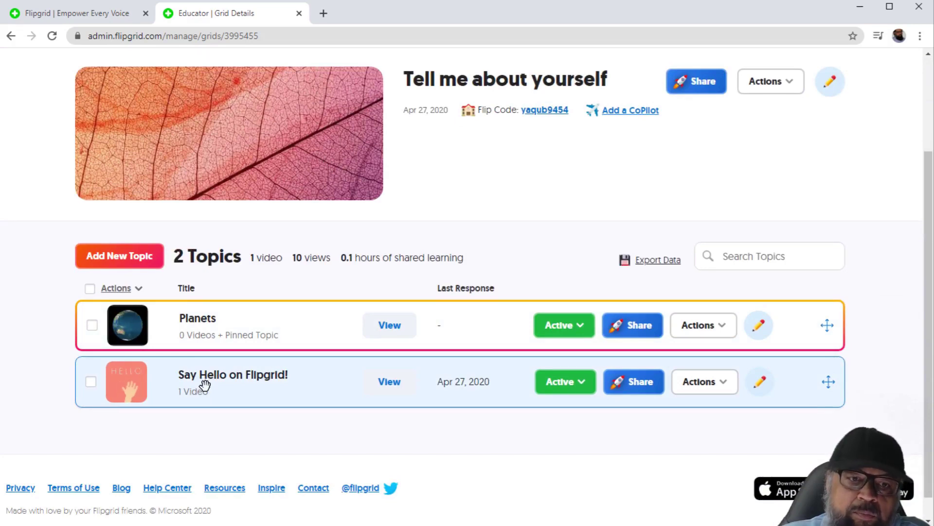
scroll(472, 244, up, 3)
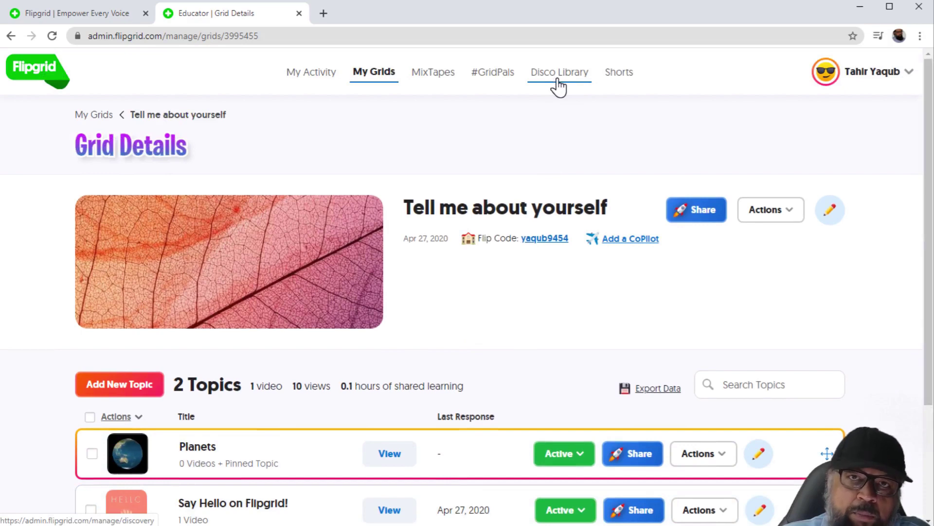
scroll(473, 175, down, 3)
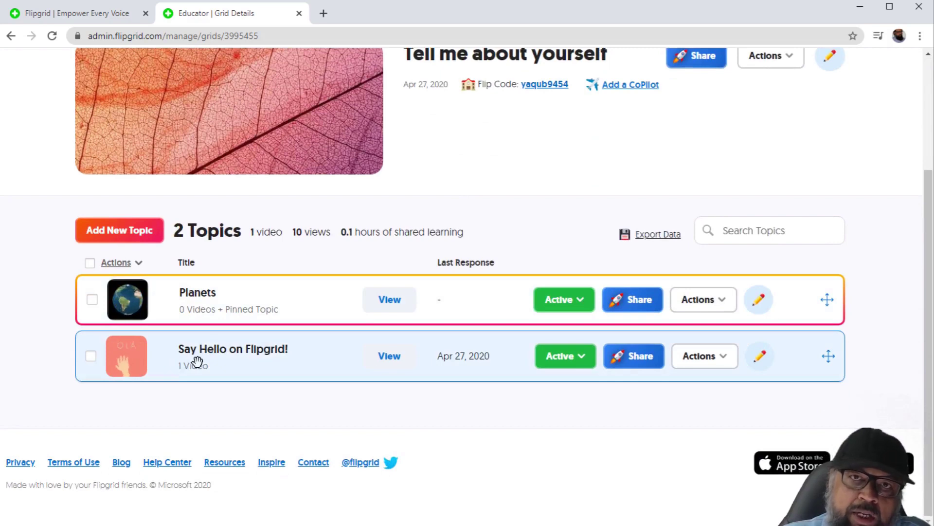
click(197, 363)
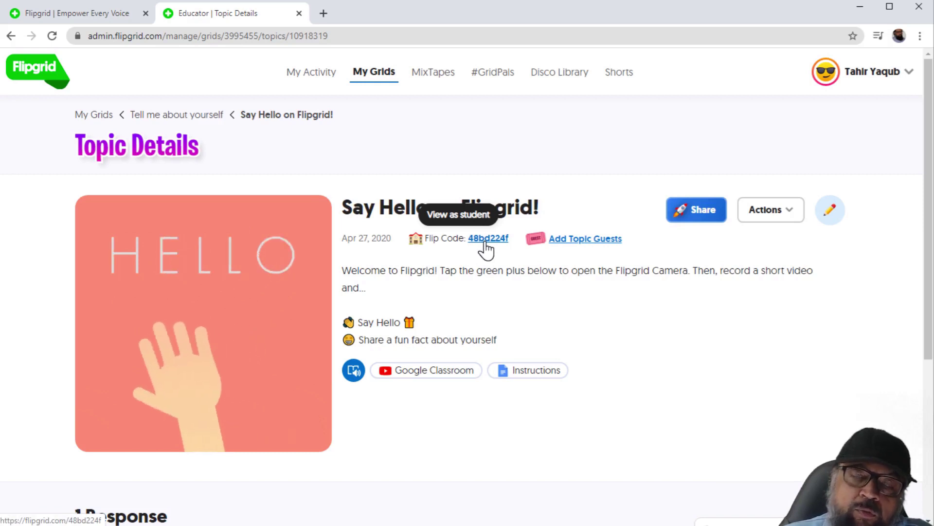
On the Flipgrid homepage, enter the Say Hello topic's Flip Code and join its grid
key(ctrl+Tab)
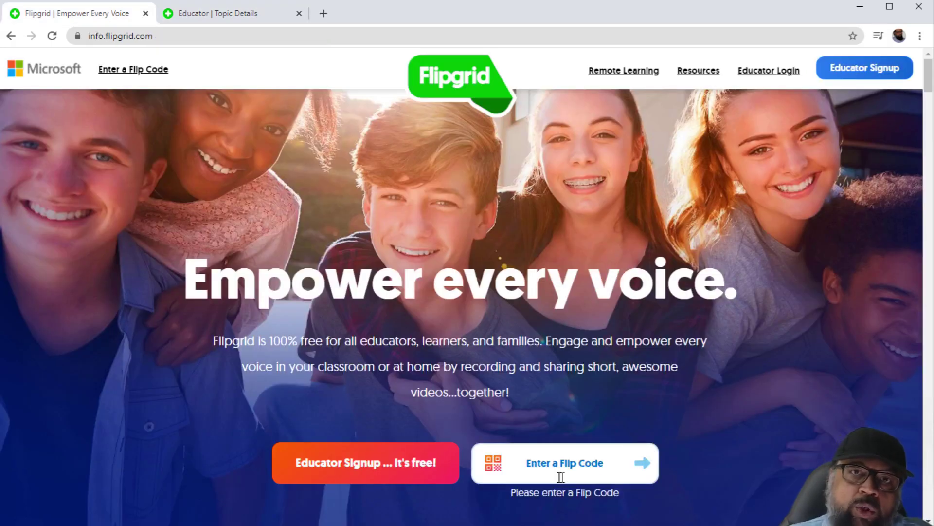
click(536, 467)
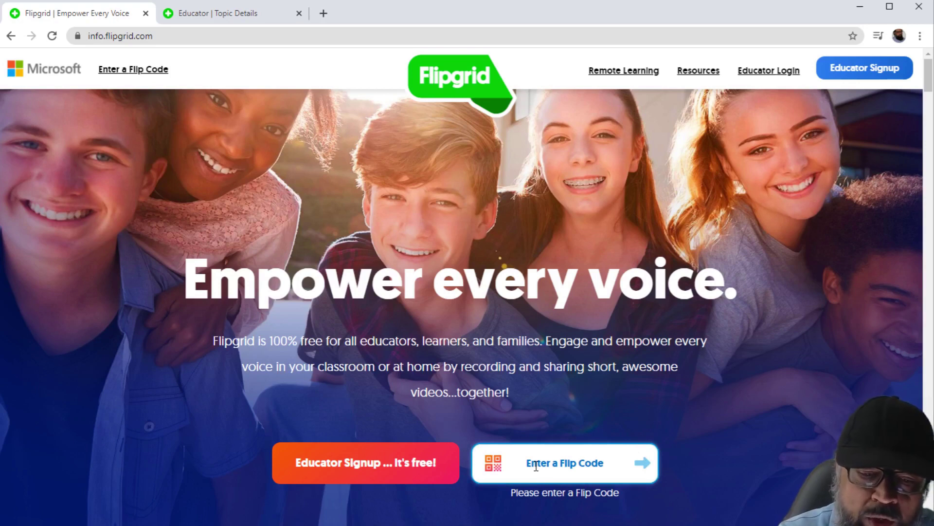
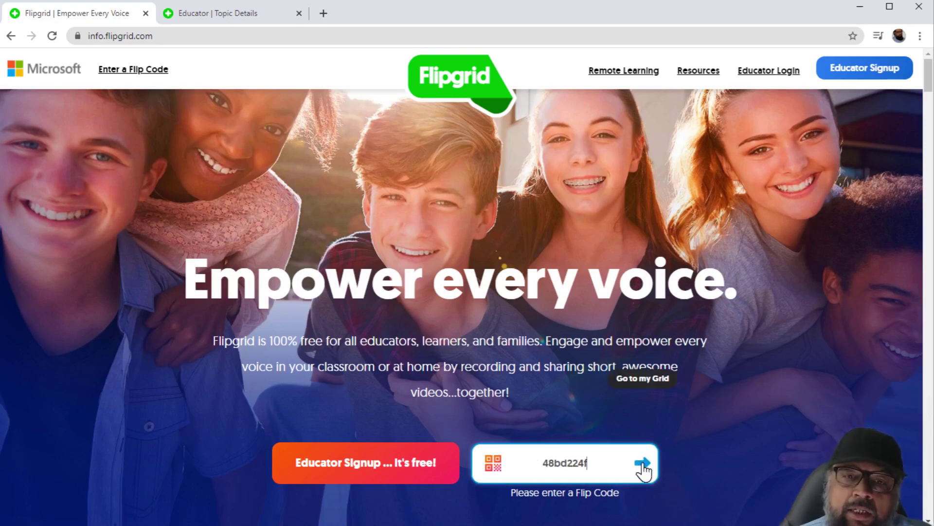
click(641, 465)
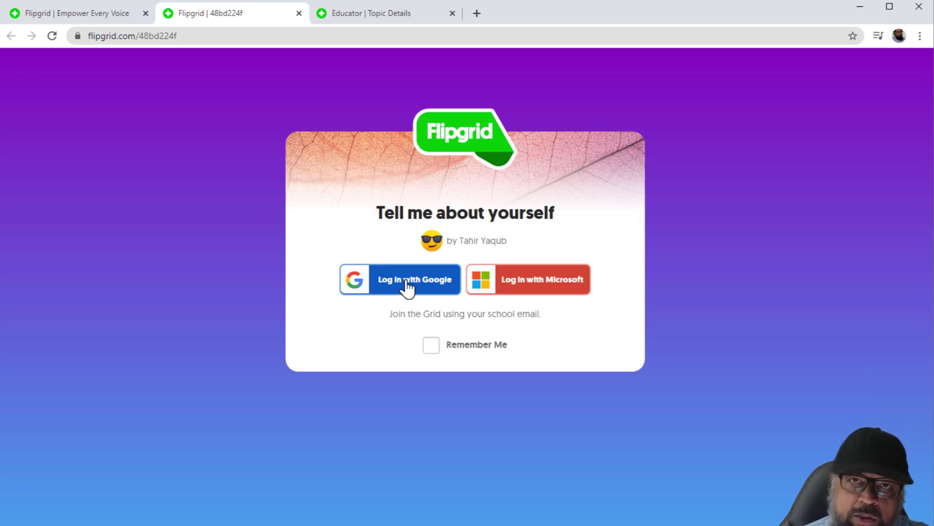
Log in with Google and scroll down the Say Hello on Flipgrid! topic page
click(408, 287)
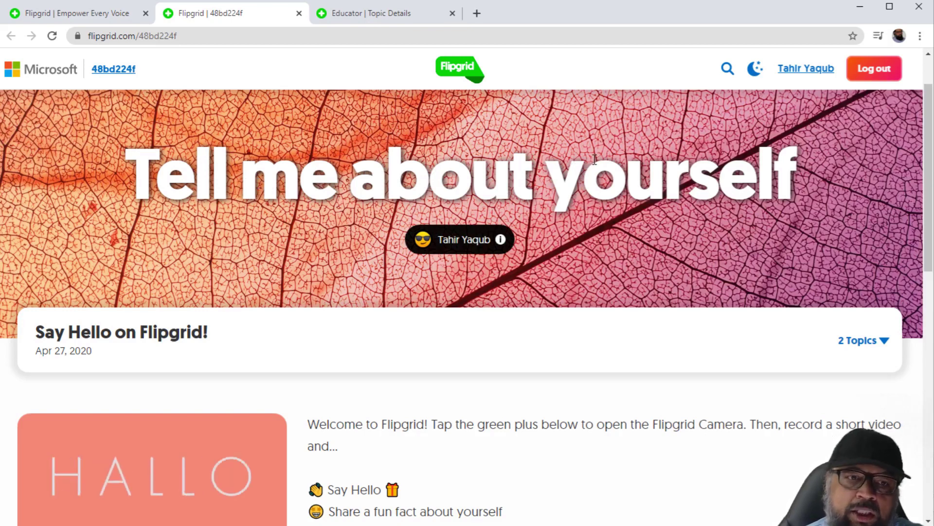
scroll(594, 160, down, 4)
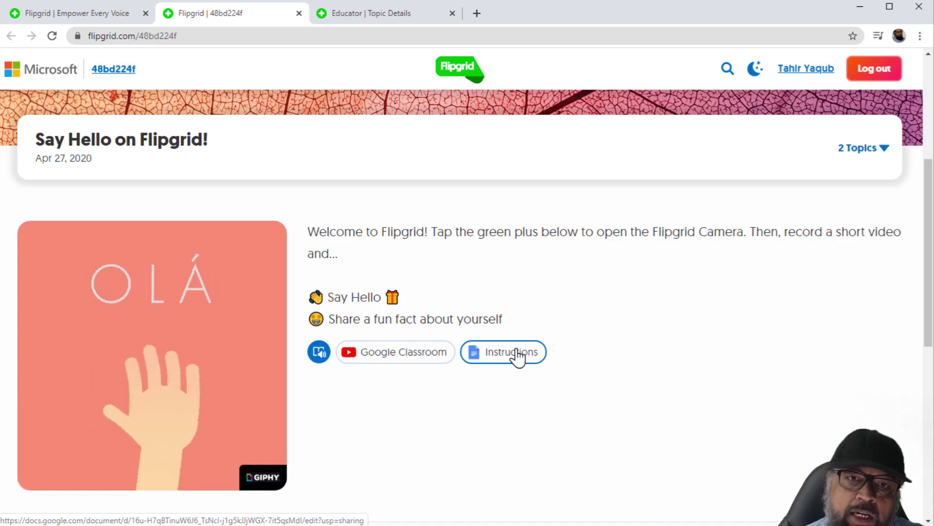
click(378, 361)
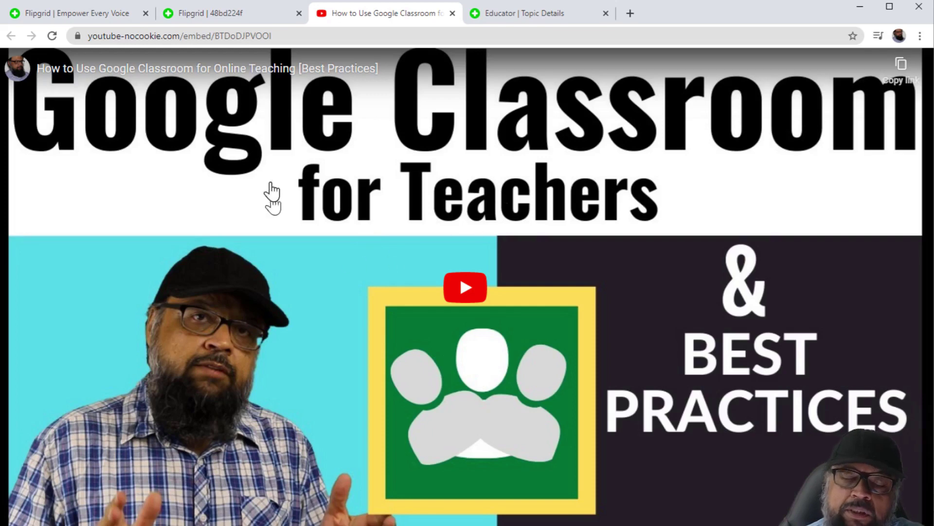
click(452, 13)
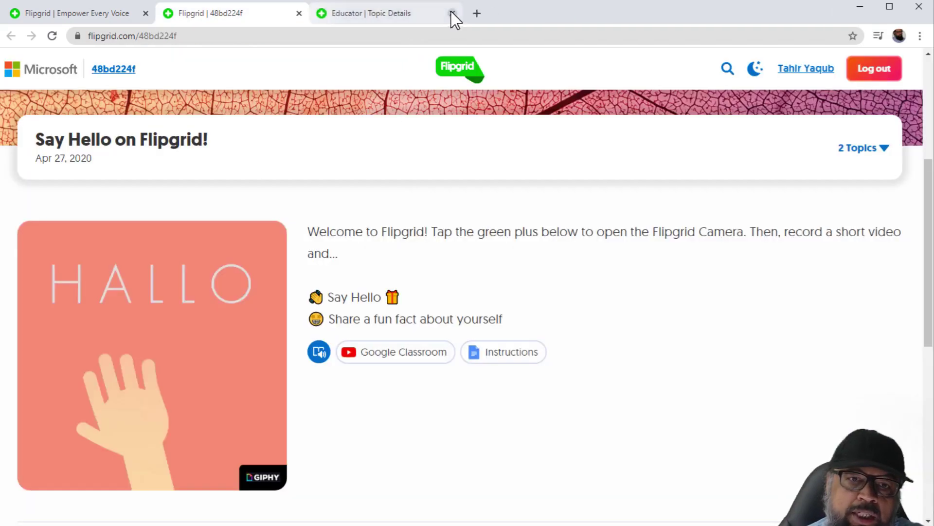
View and close the Video Assignment Instructions doc, then expand '2 Topics' to show Planets
click(515, 358)
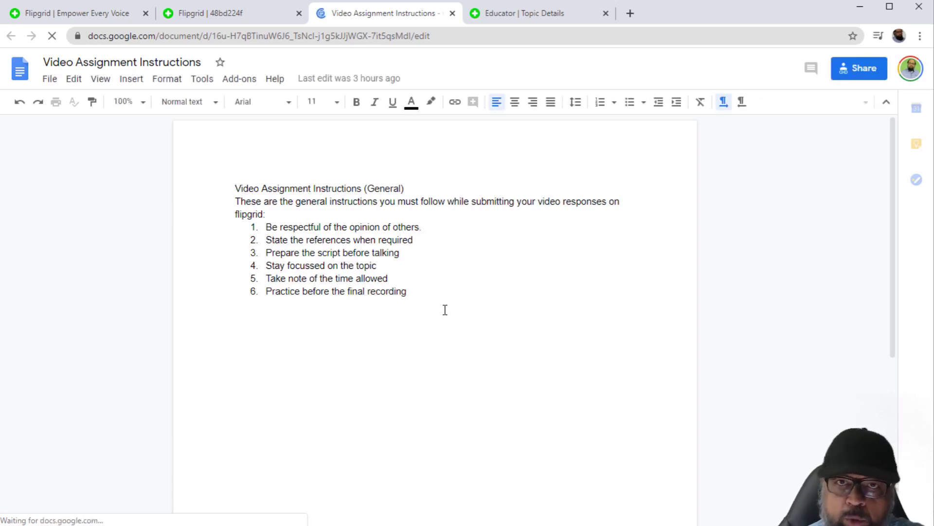
click(452, 12)
click(858, 154)
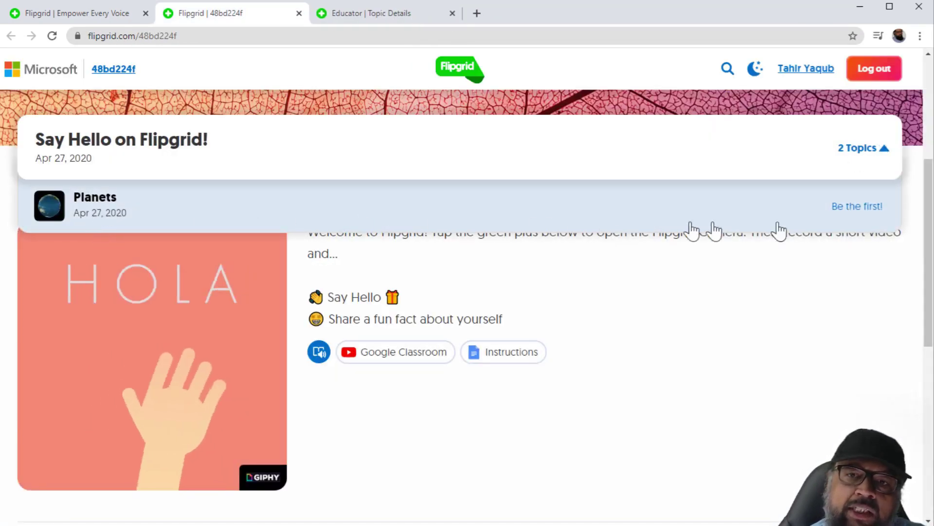
Begin a new response to the Say Hello topic with the green Record a Response button
scroll(664, 274, down, 8)
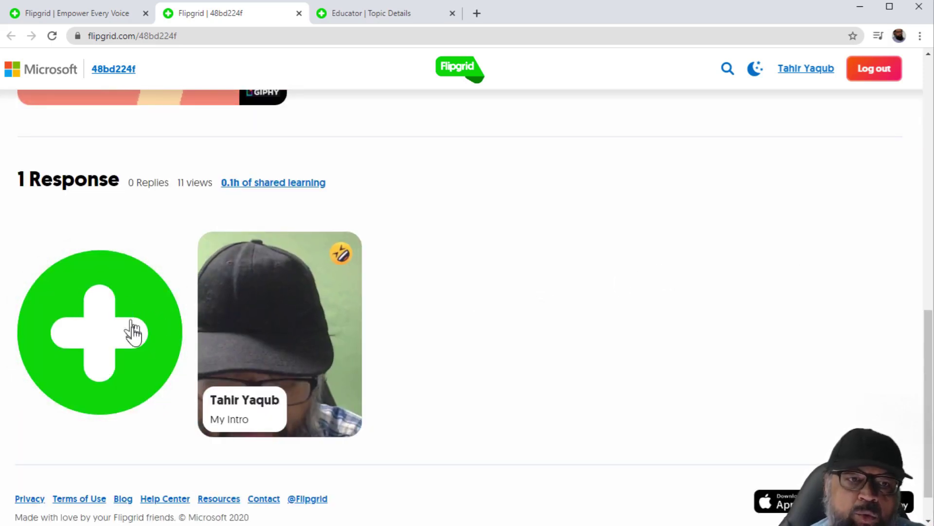
click(103, 339)
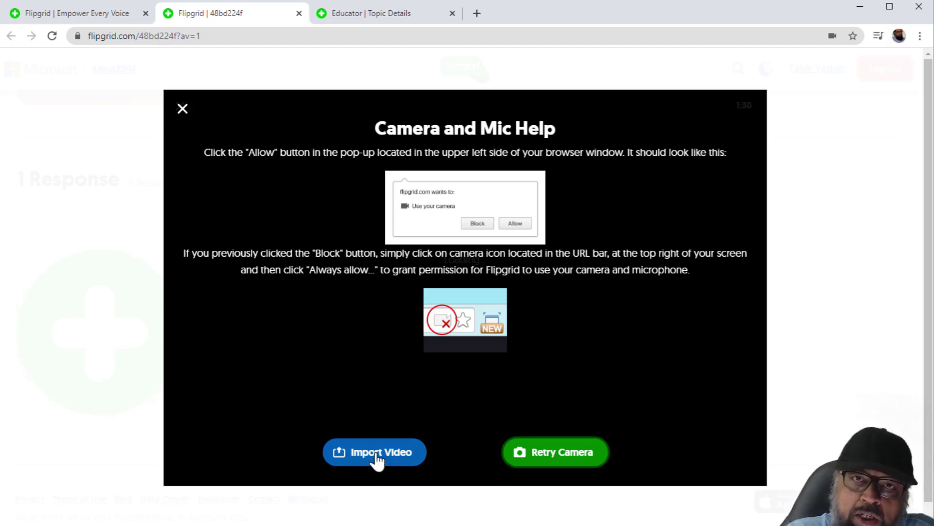
Import Learn-To-Master-Google-Docs-Introduction-C.mp4 as the response video instead of recording
click(378, 457)
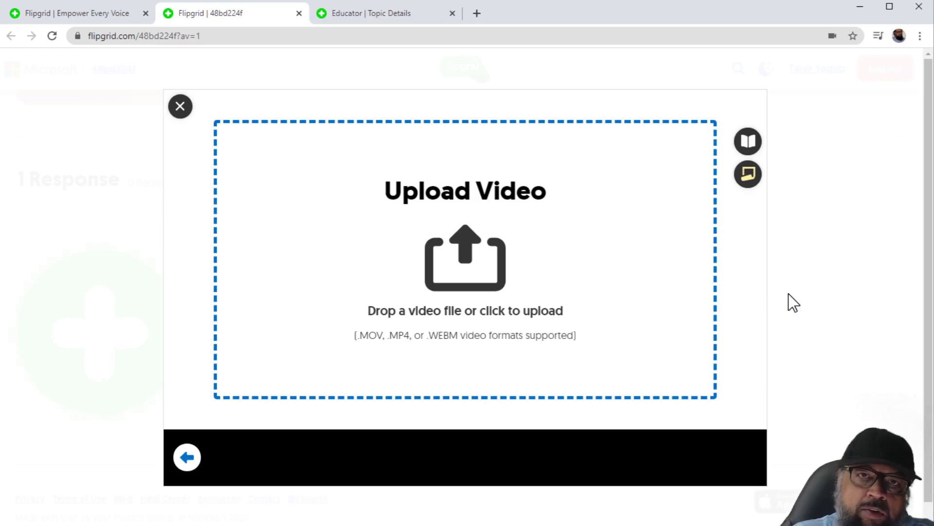
click(504, 202)
click(53, 171)
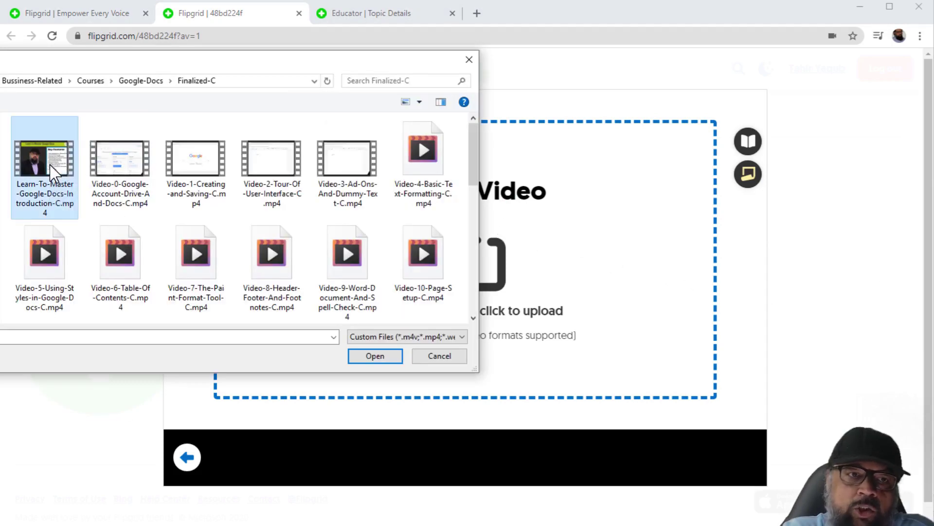
click(375, 357)
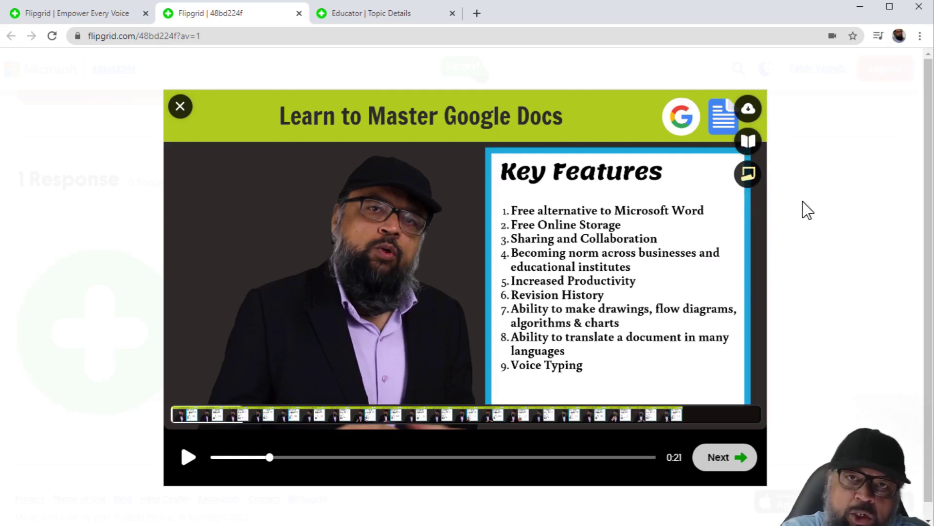
Add a blank sticky note to the video preview and briefly show, then hide, the topic card
click(747, 175)
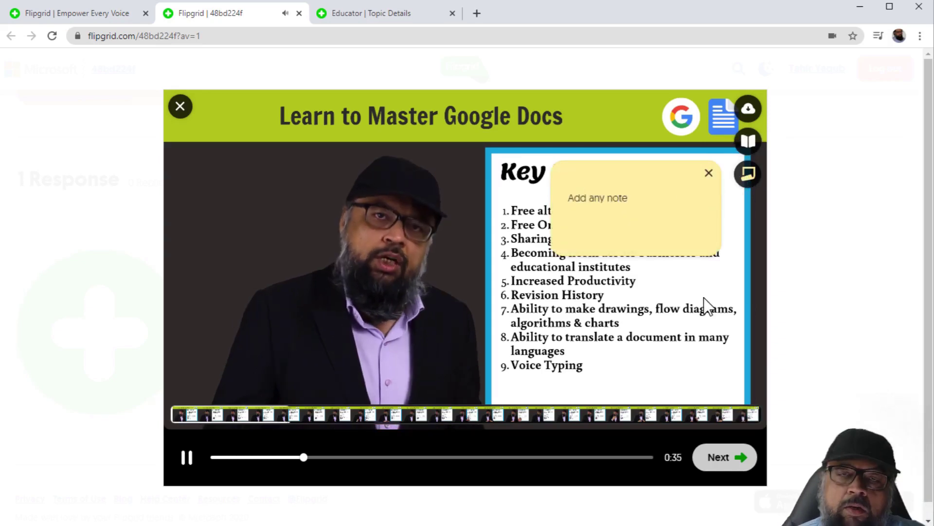
click(749, 142)
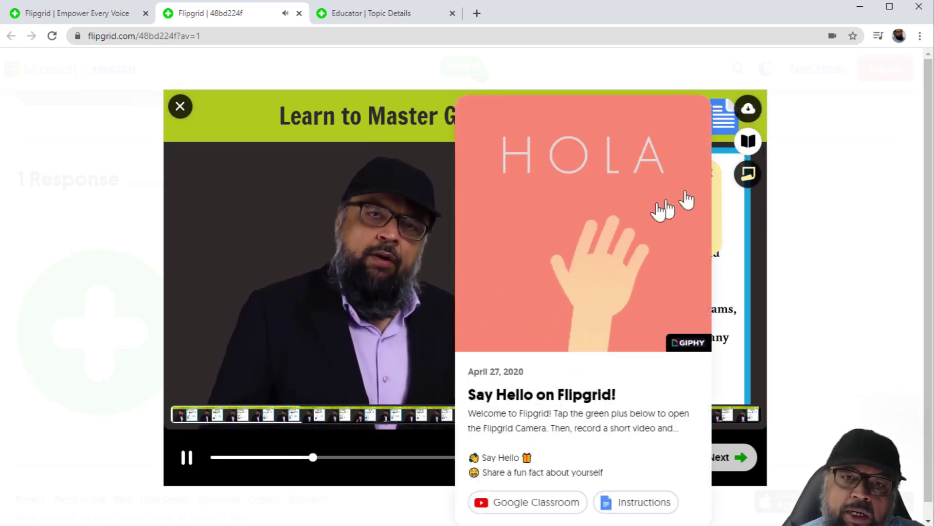
click(748, 142)
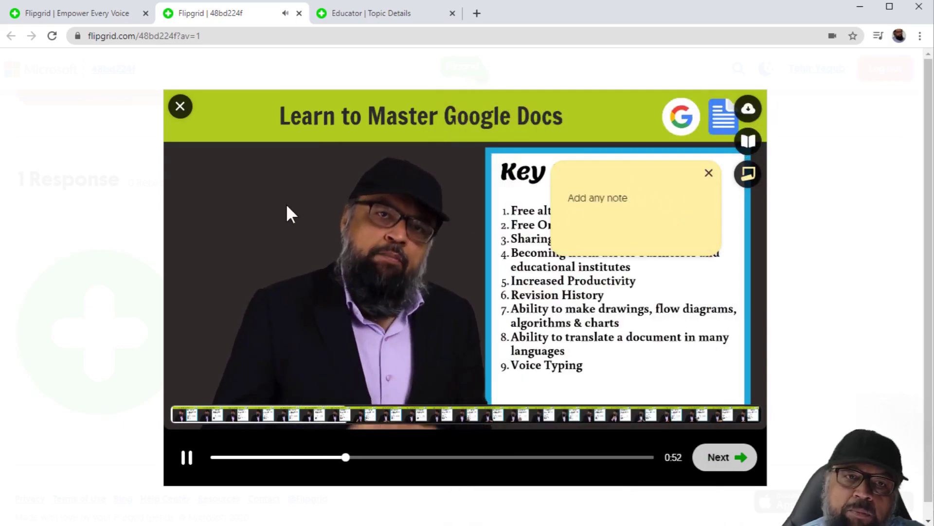
mouse_move(719, 462)
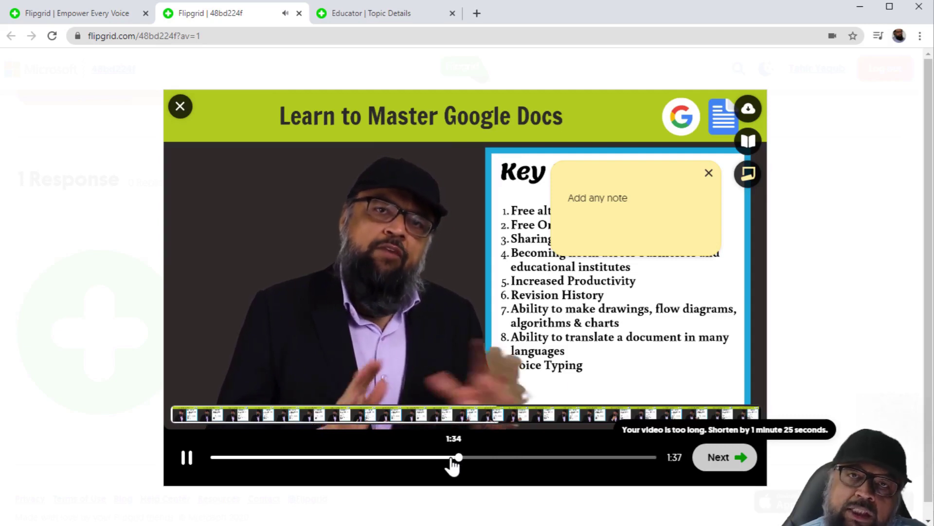
Trim the imported clip's end down to 1:05, confirm it, and advance to the review screen
click(550, 415)
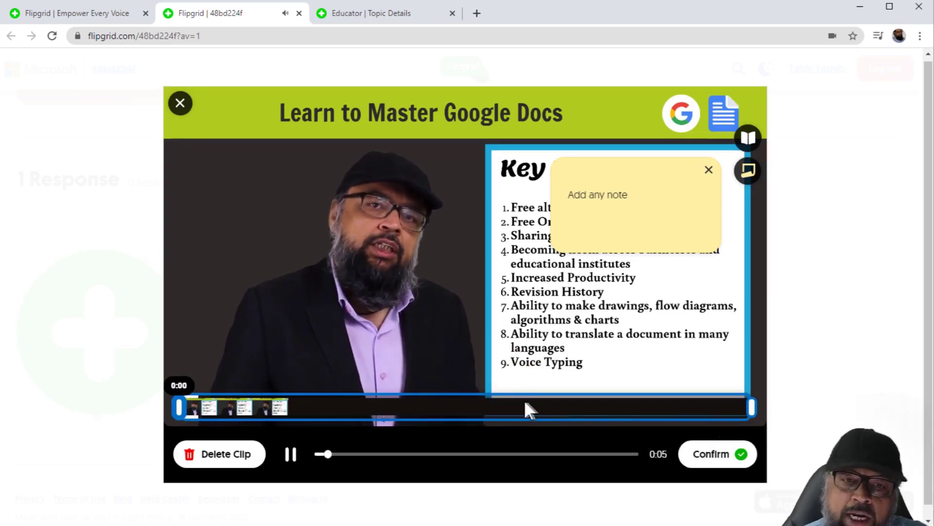
drag(752, 406, 396, 410)
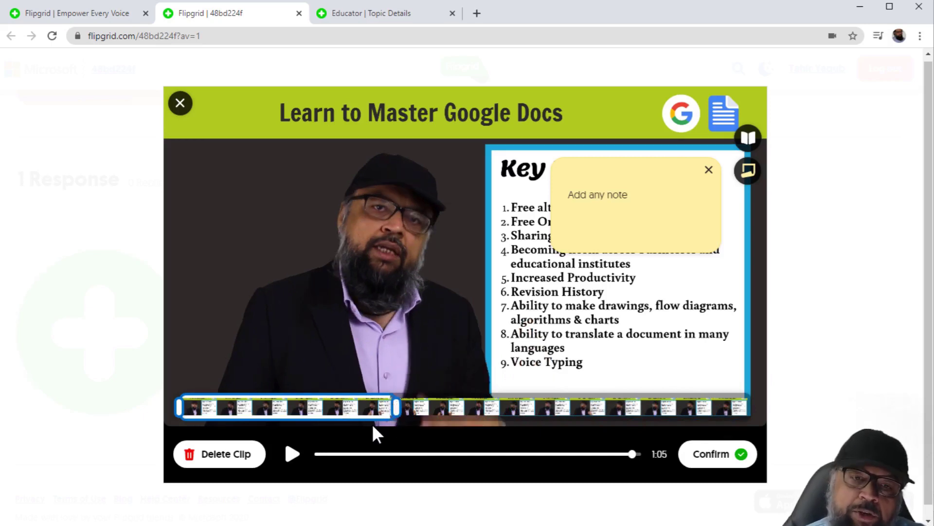
click(711, 455)
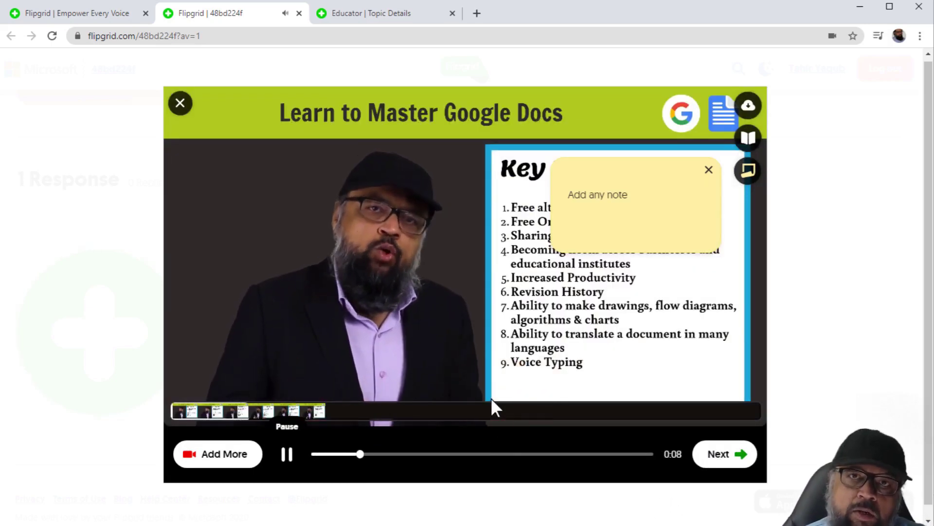
click(718, 455)
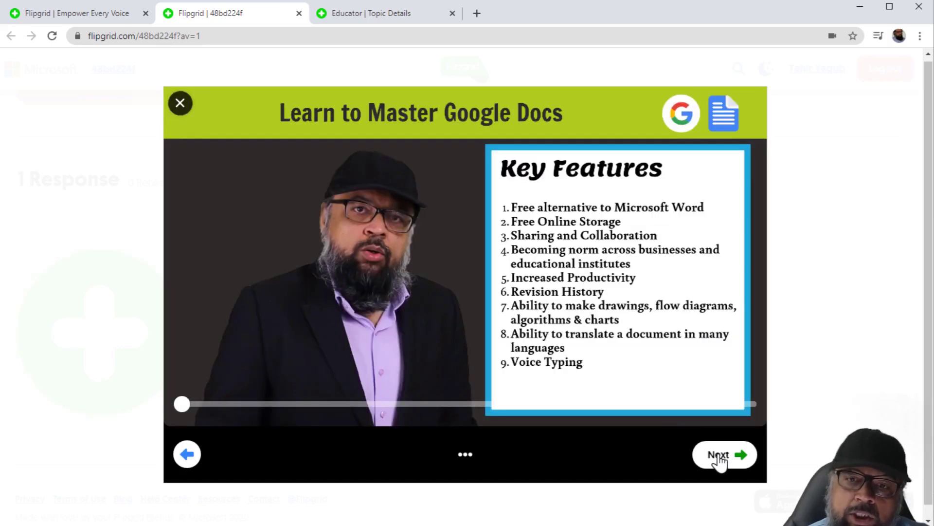
Title the response 'My Introduction', leave the link blank, and submit the video
click(719, 456)
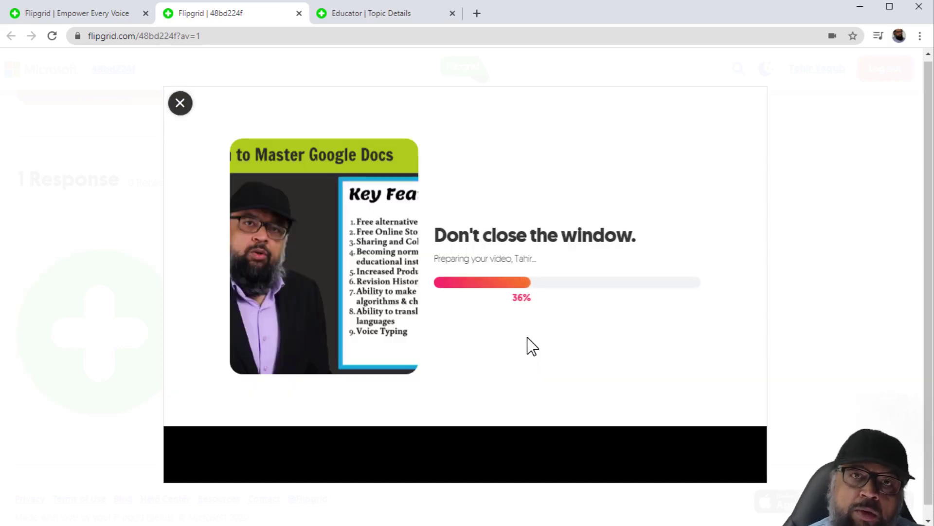
click(493, 268)
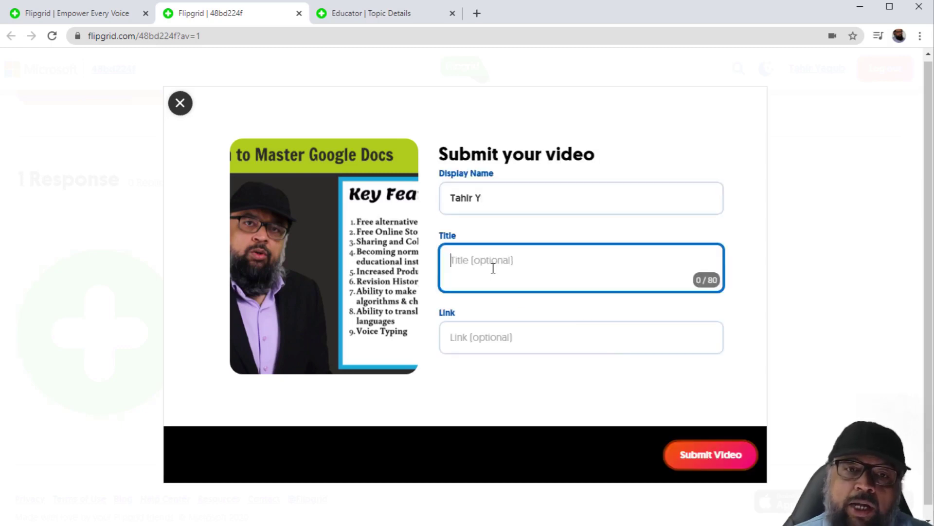
text(My Introduction)
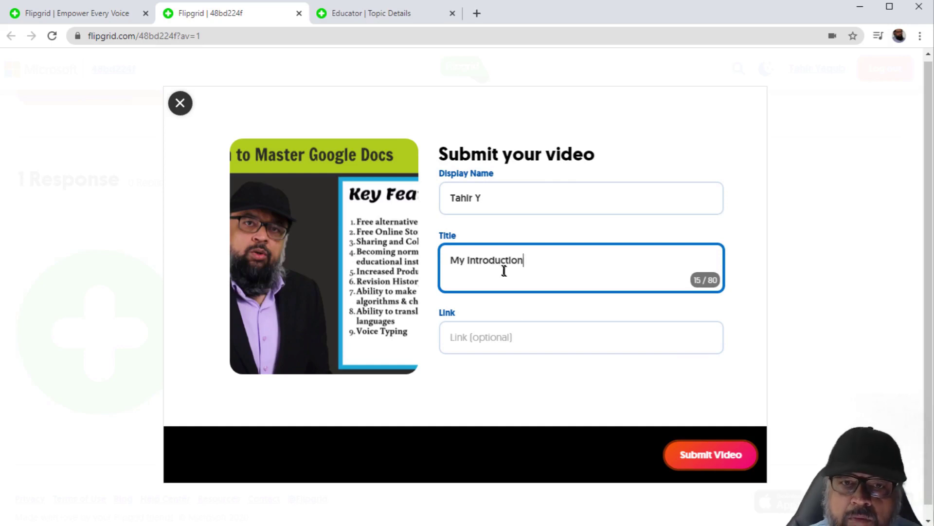
click(513, 335)
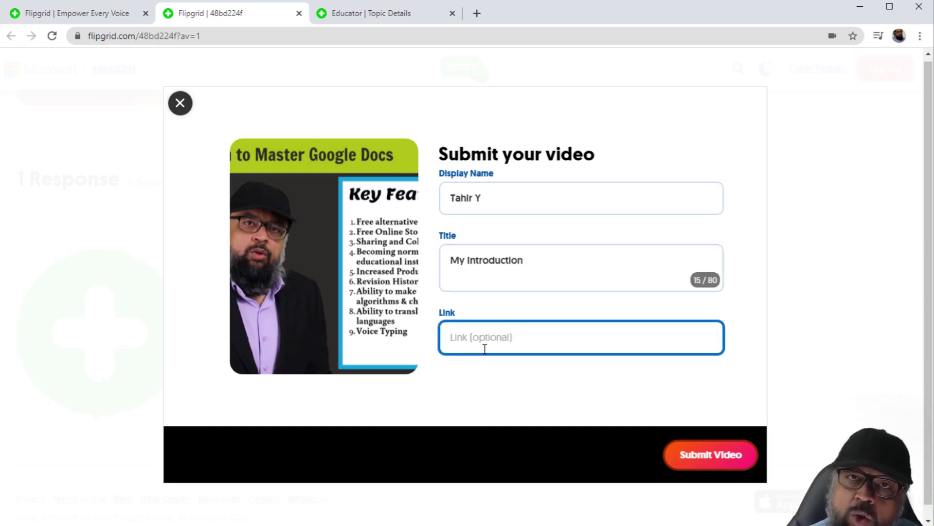
click(708, 459)
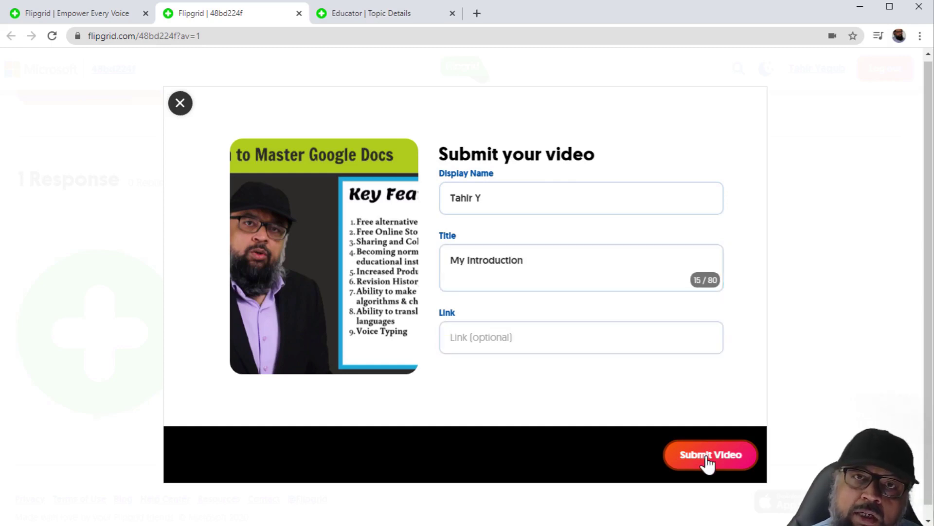
click(706, 455)
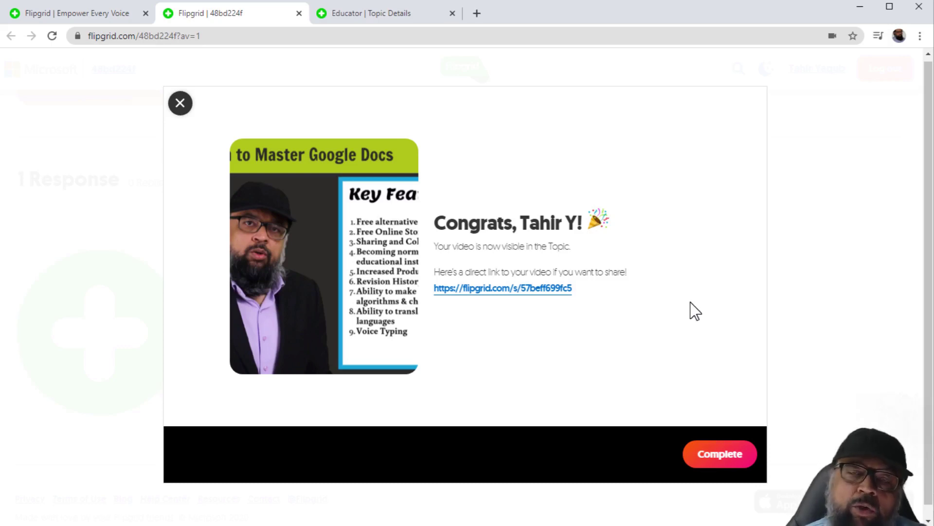
Complete the submission, reload the topic page, and log back in with Google
click(720, 455)
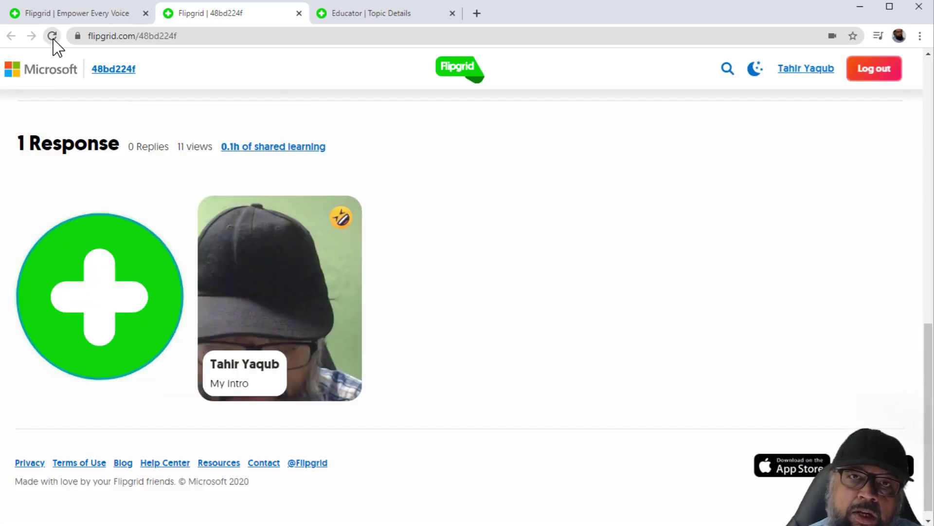
click(52, 36)
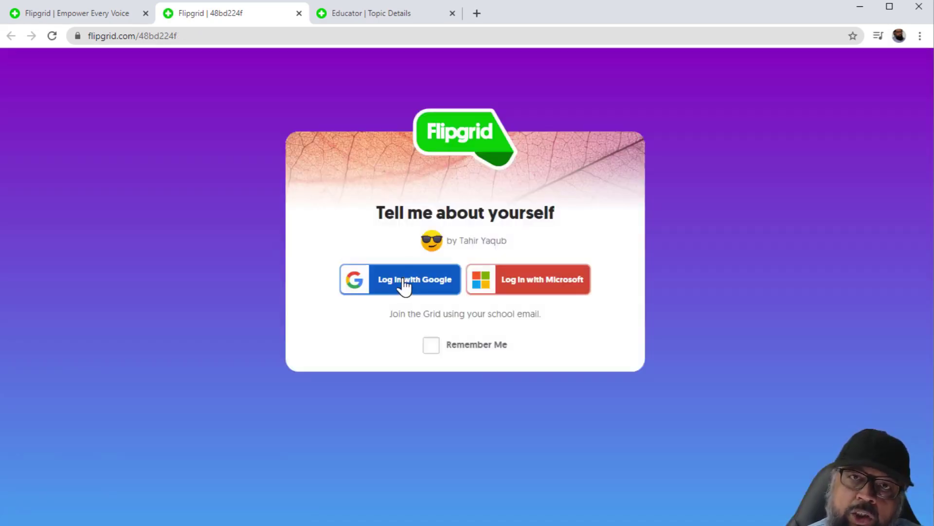
click(404, 285)
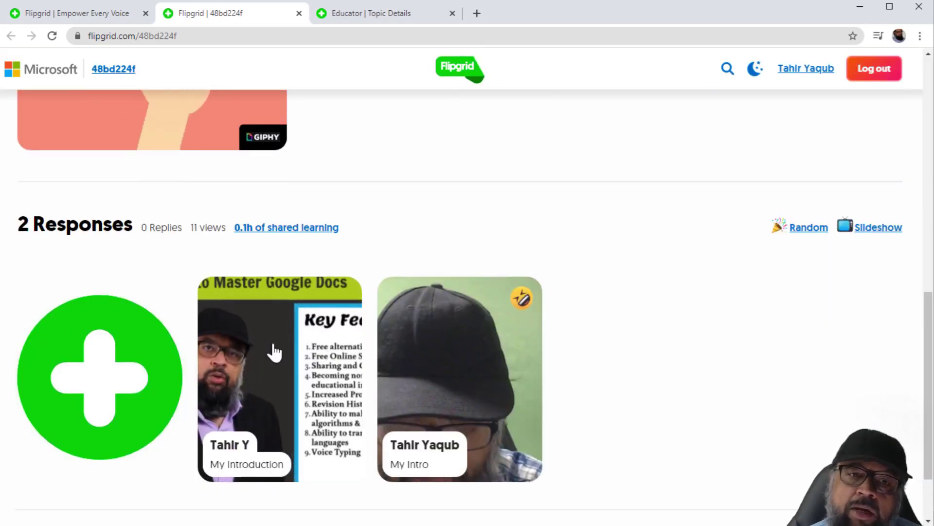
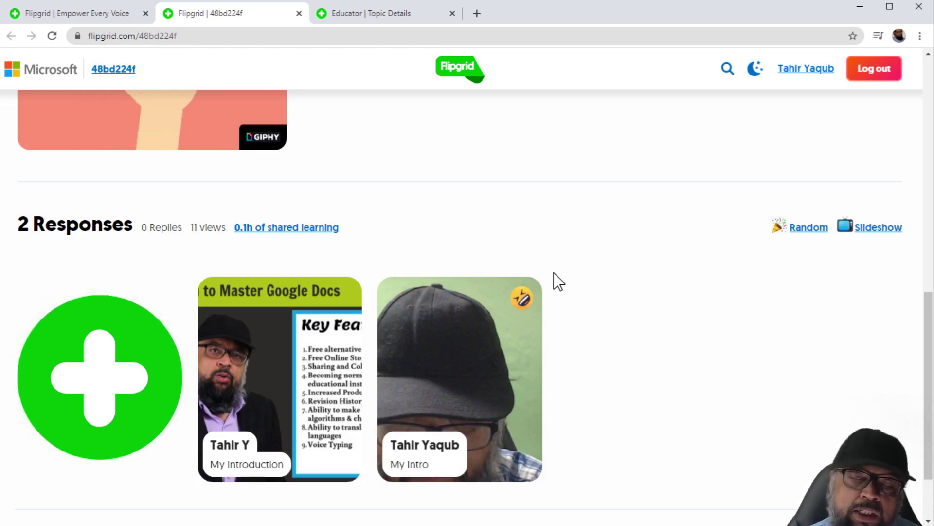
Close the student view of the Say Hello on Flipgrid! topic
click(299, 14)
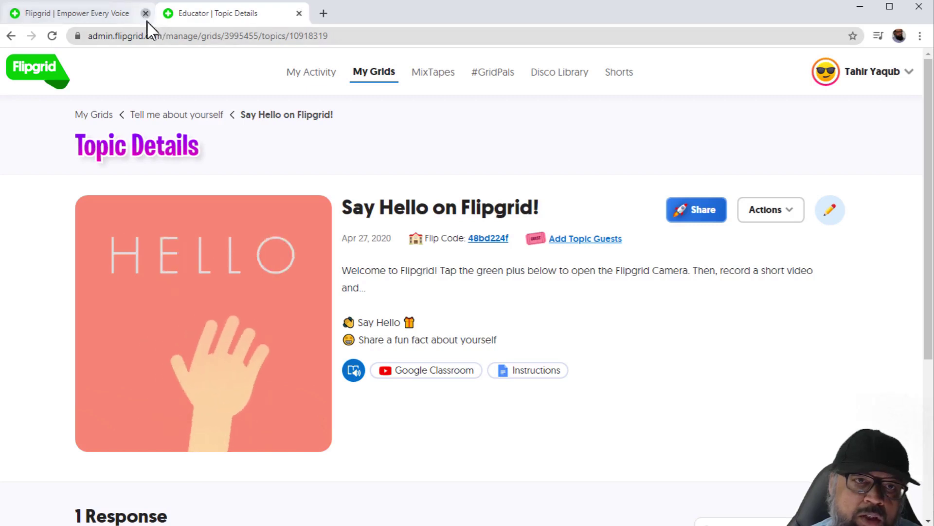
Close the extra Flipgrid tab, reload, and reach My Grids through My Activity to begin a new grid
click(145, 14)
click(53, 36)
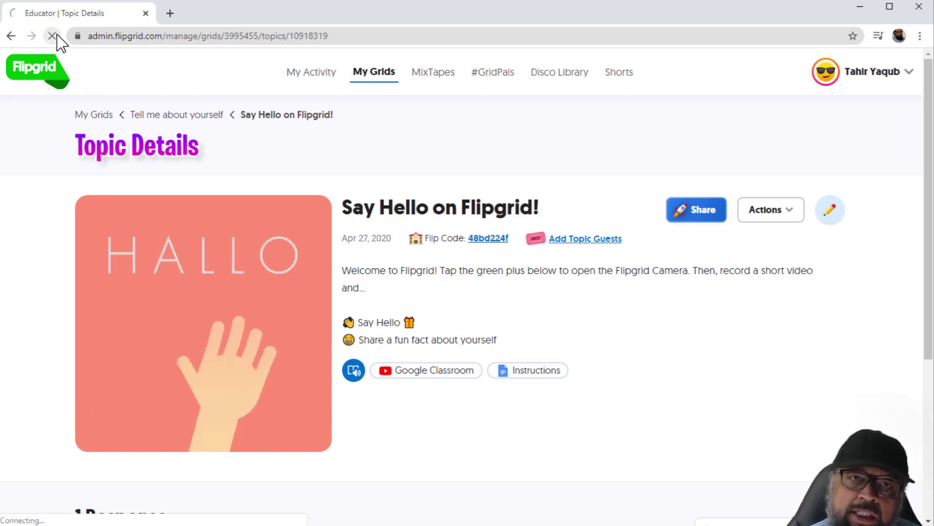
click(311, 77)
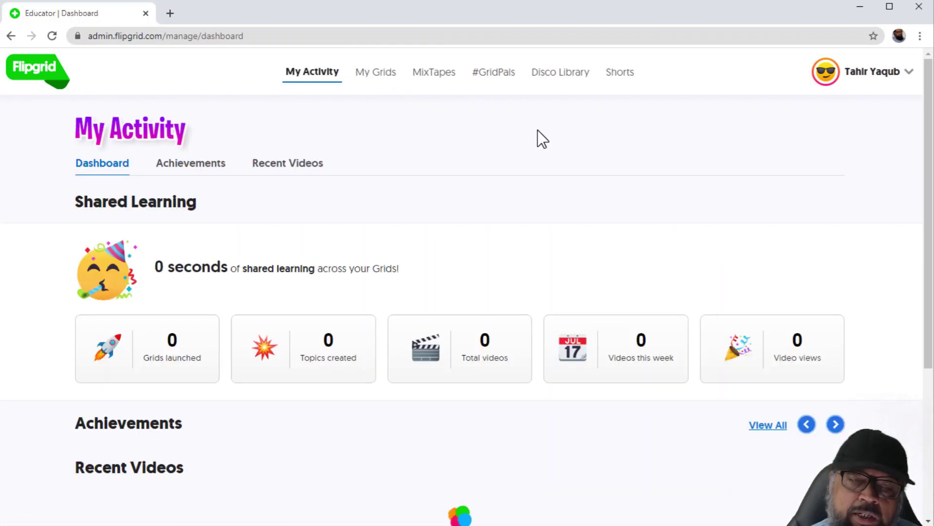
scroll(294, 325, down, 5)
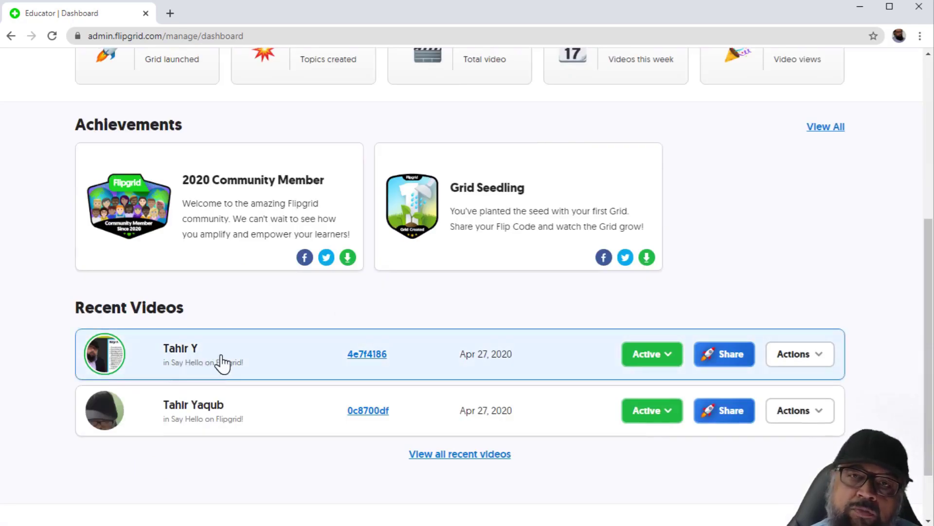
scroll(782, 244, up, 6)
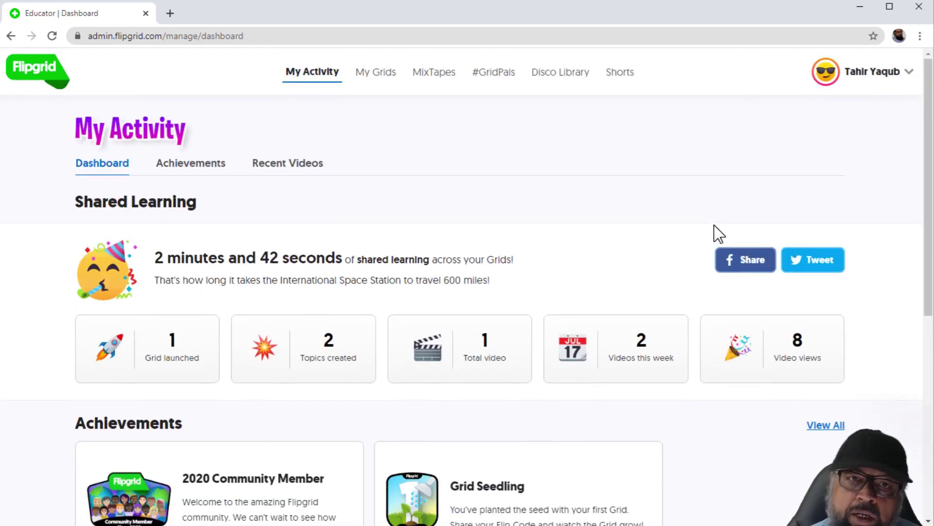
click(378, 79)
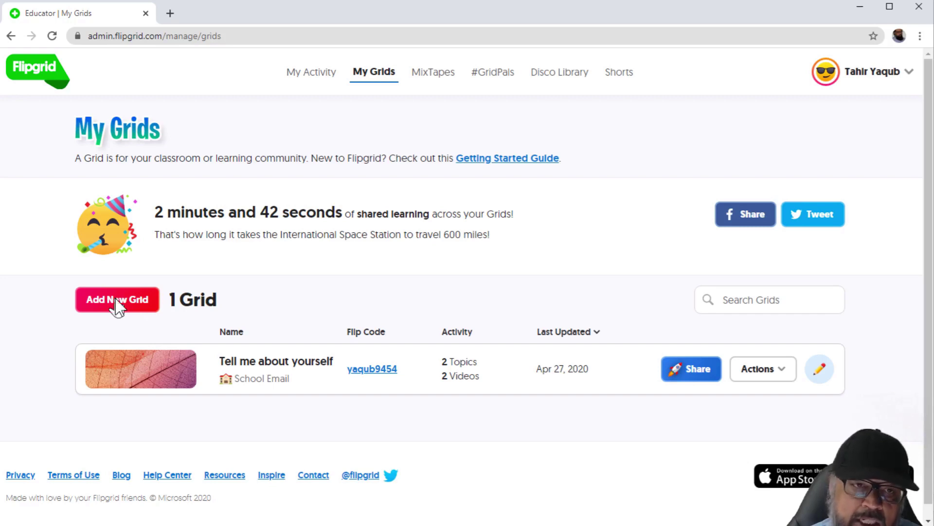
click(117, 305)
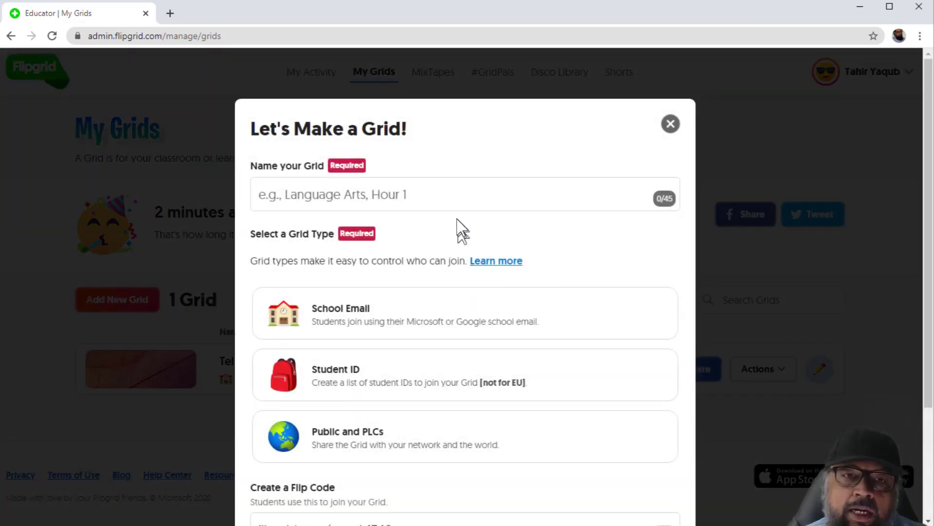
Create the 'Math Class' grid as a School Email grid, keeping its Flip Code
click(437, 194)
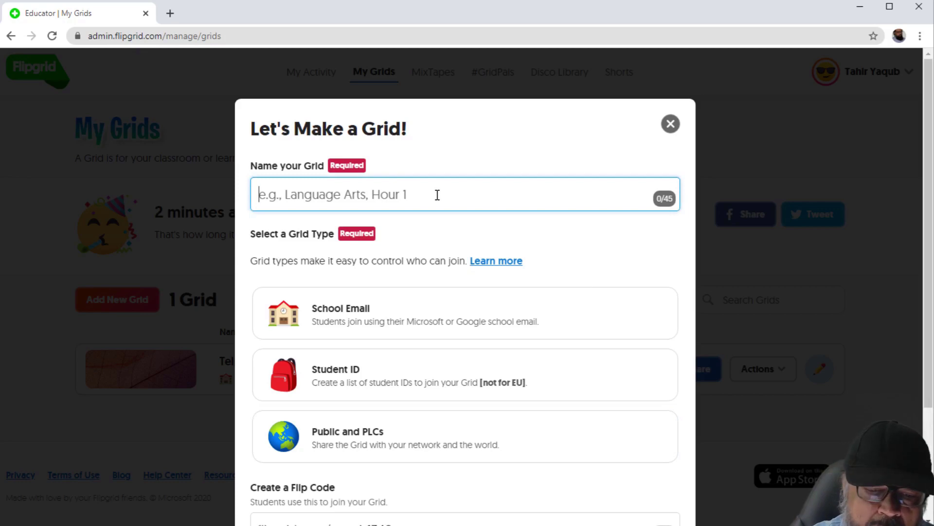
text(Math Class)
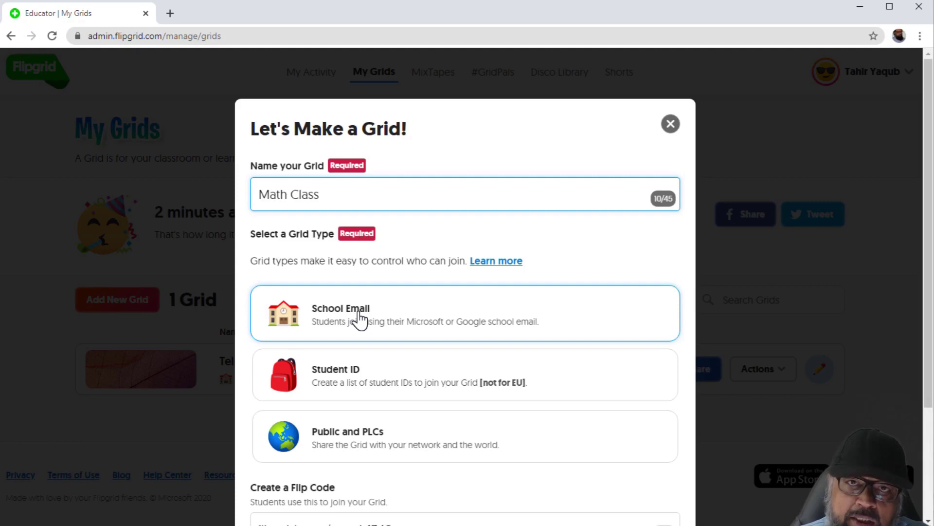
click(360, 320)
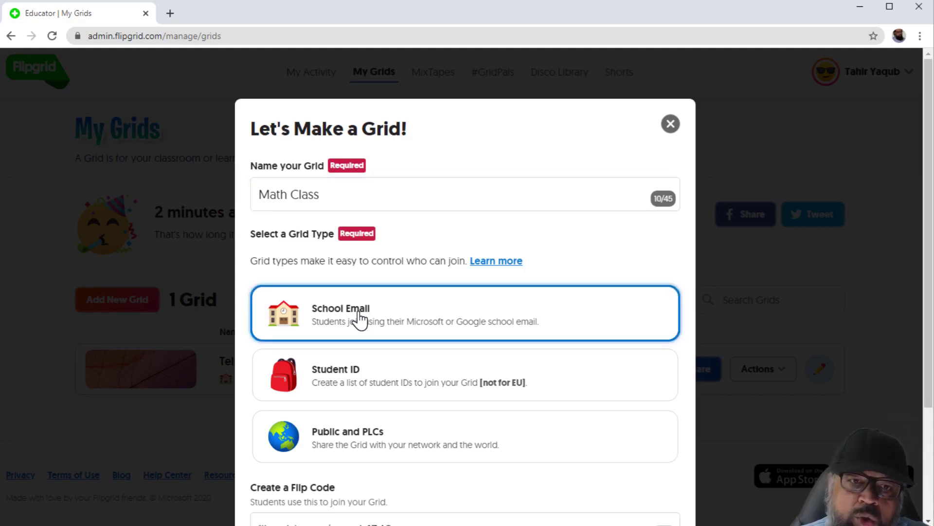
scroll(360, 320, down, 3)
click(393, 402)
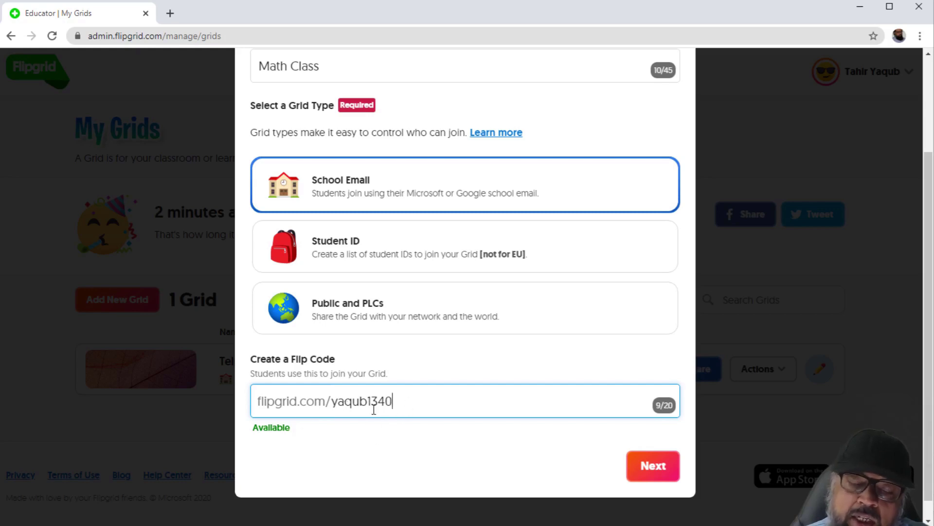
click(658, 468)
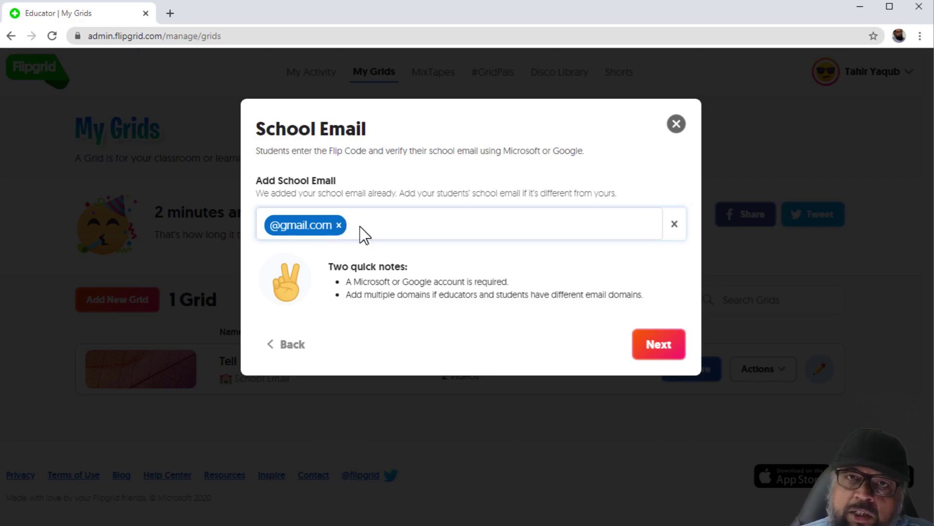
click(659, 348)
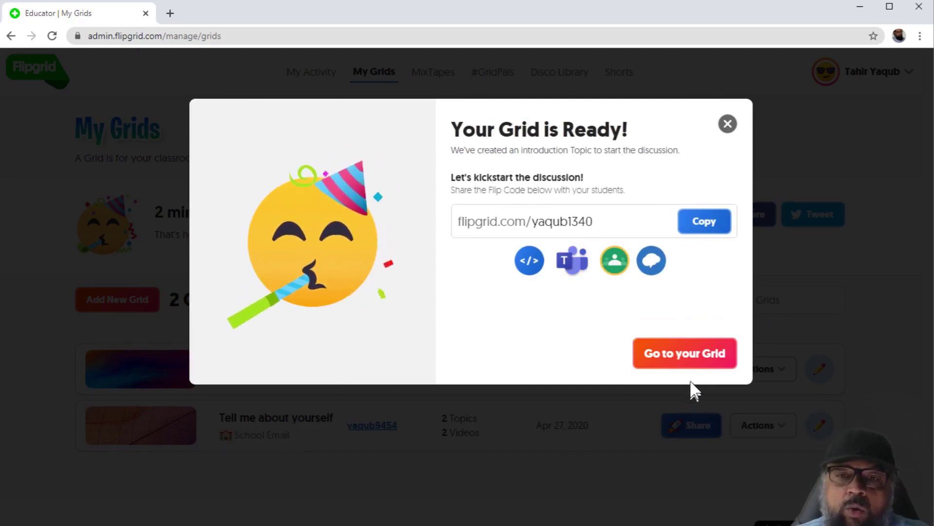
Open the Math Class grid, dismiss the CoPilot invitation, and start a new topic
click(689, 364)
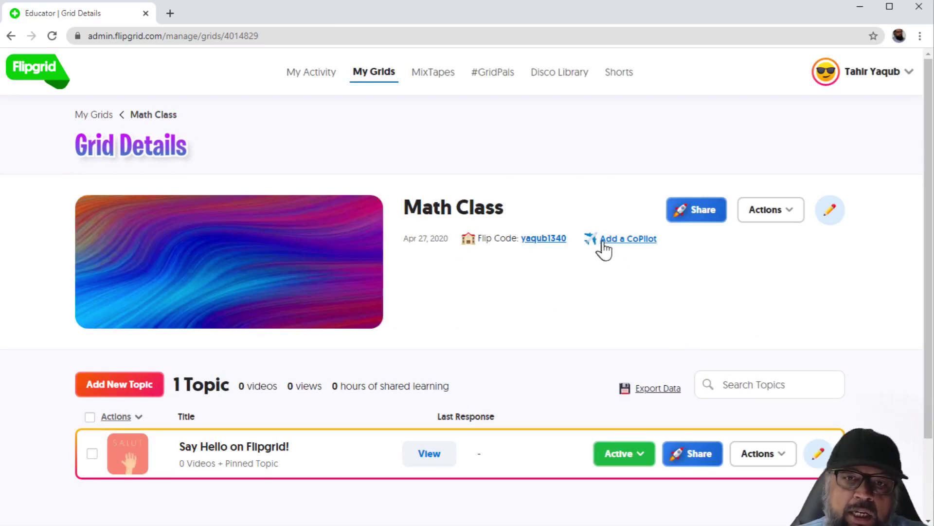
click(628, 242)
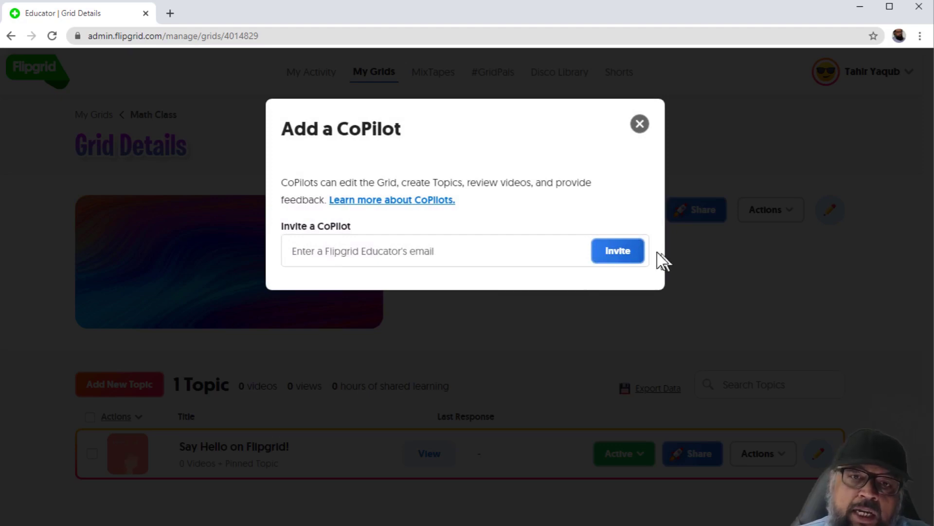
click(640, 125)
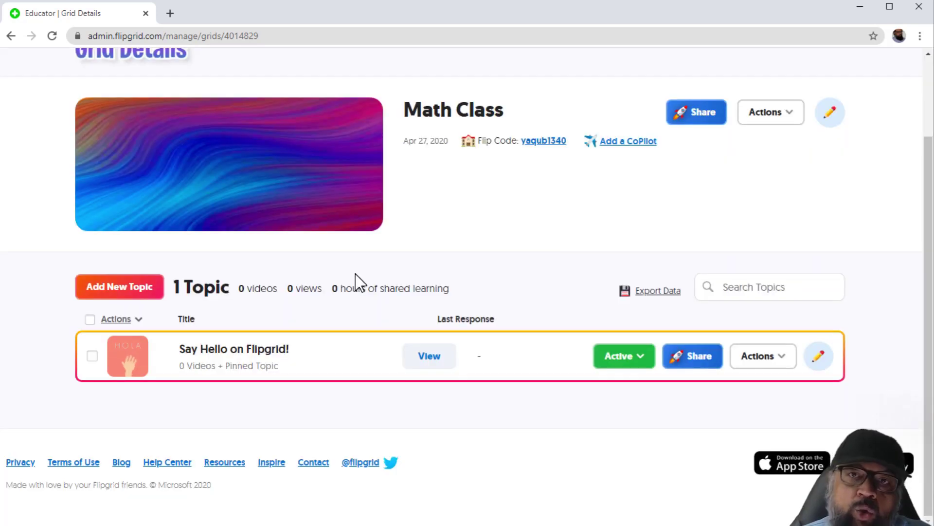
click(134, 292)
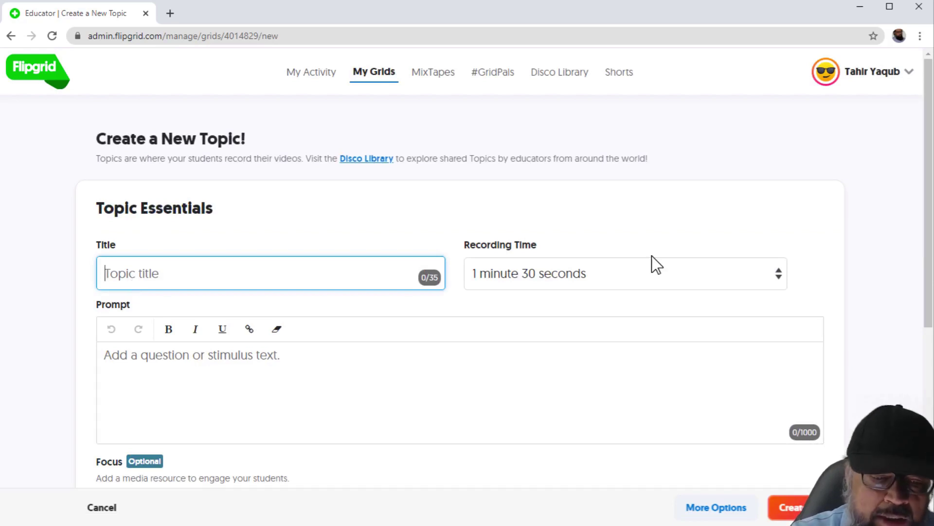
Title the topic 'Solving Equations' and set its recording time to 2 minutes
text(Solving Equations)
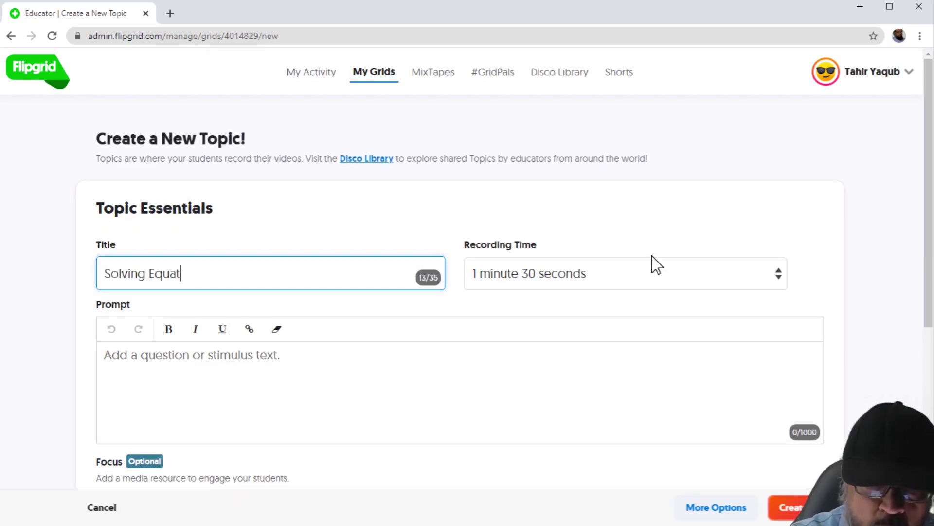
click(275, 389)
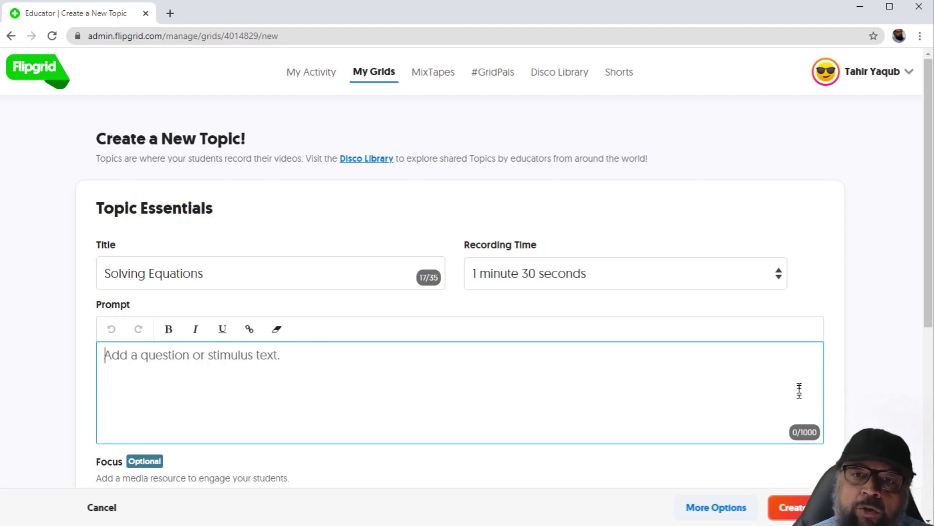
click(779, 282)
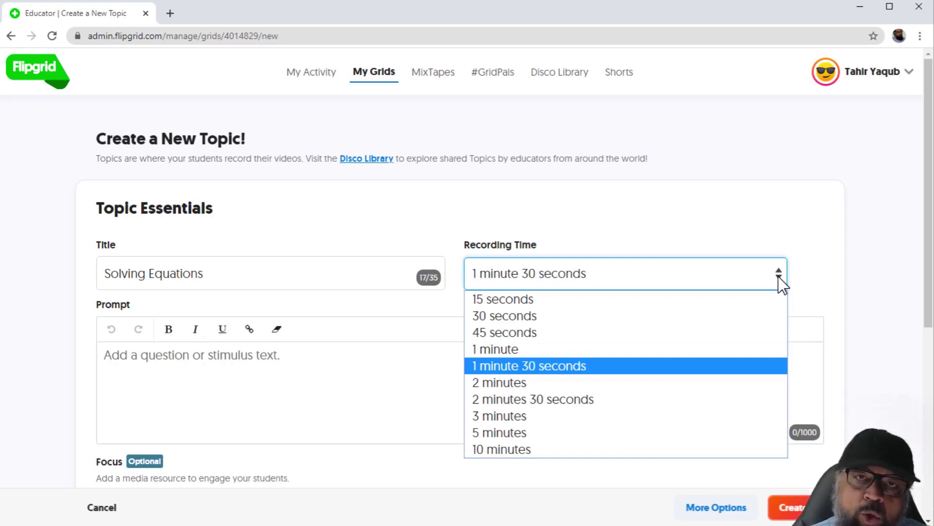
click(533, 383)
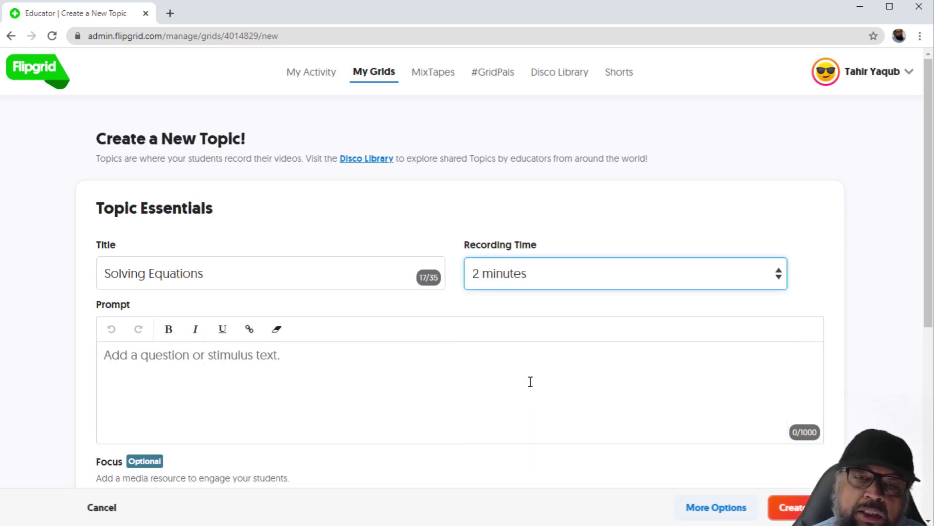
scroll(530, 382, down, 3)
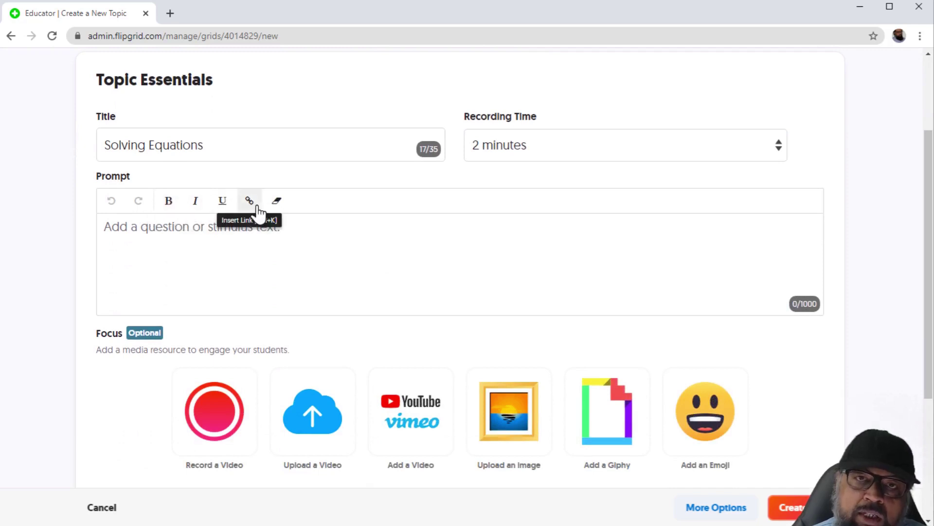
Bring up the emoji picker in the topic prompt and reveal the additional topic options
click(221, 242)
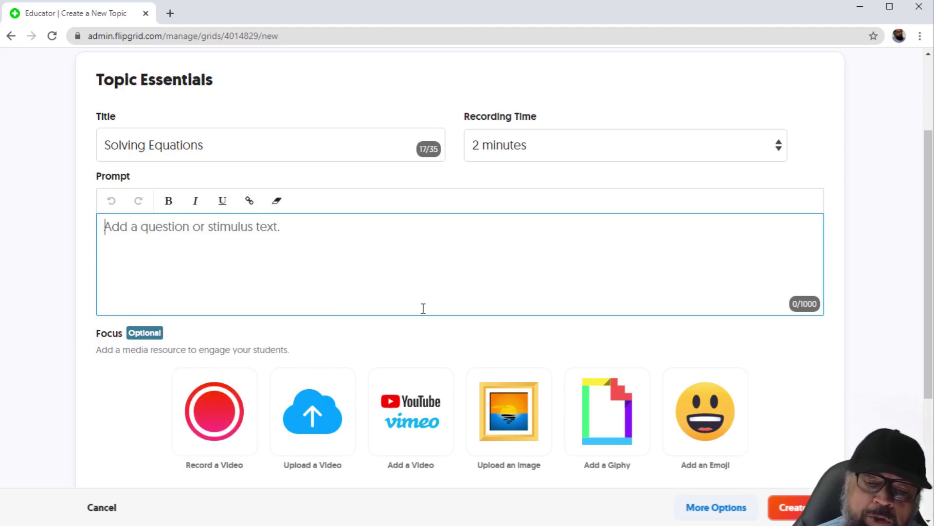
key(super+period)
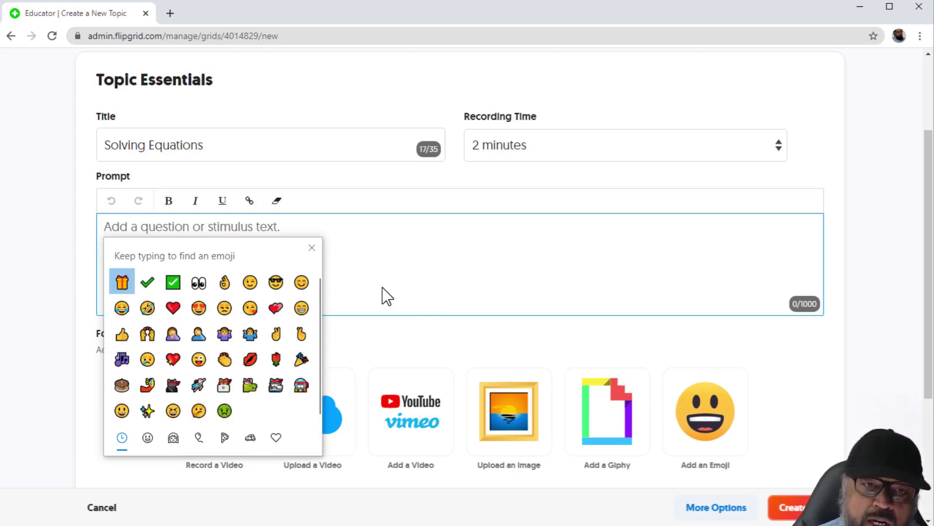
scroll(772, 319, down, 4)
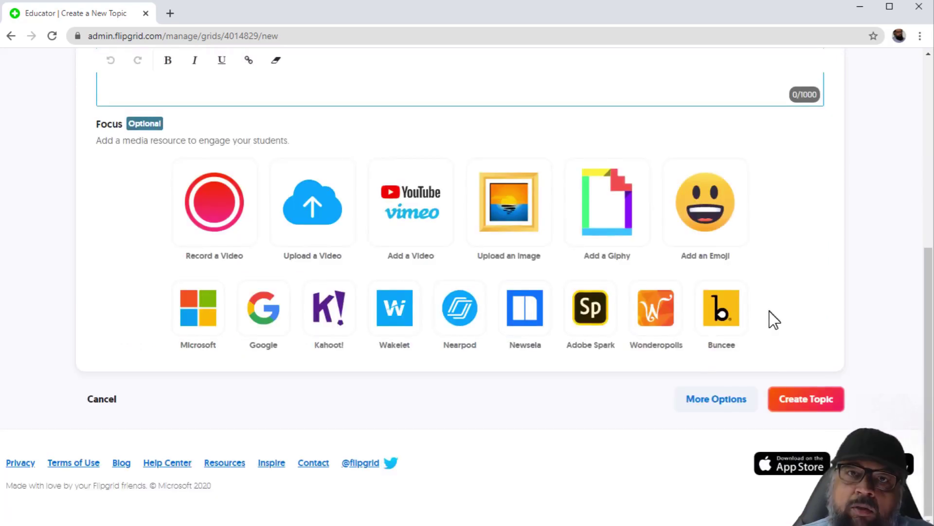
click(724, 408)
Paste the YouTube video's share link into the topic's Feature Link attachment field
scroll(827, 214, down, 2)
scroll(829, 207, down, 2)
scroll(392, 255, down, 4)
scroll(393, 255, up, 1)
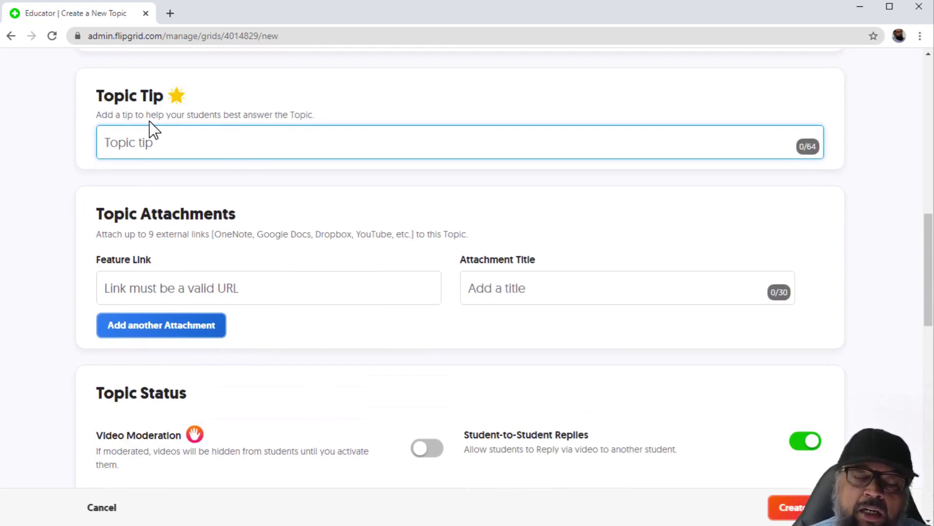
scroll(429, 163, down, 1)
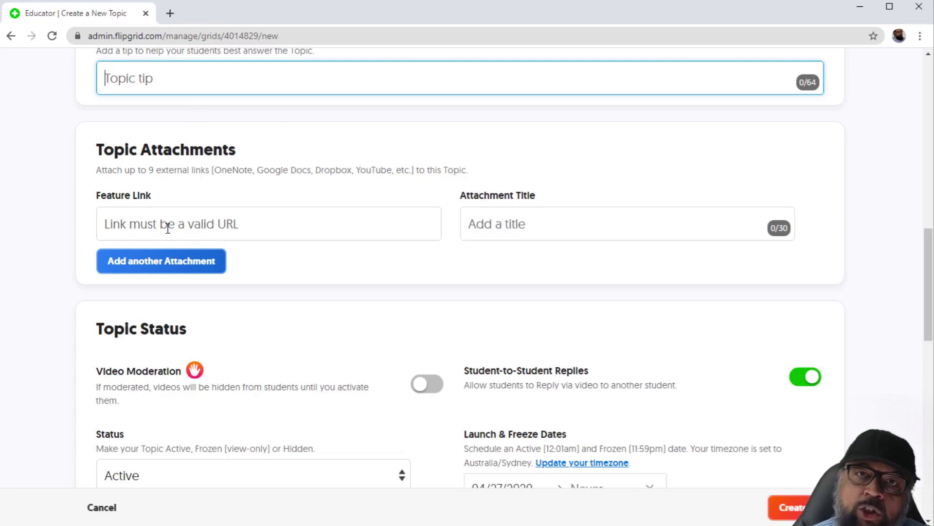
click(125, 224)
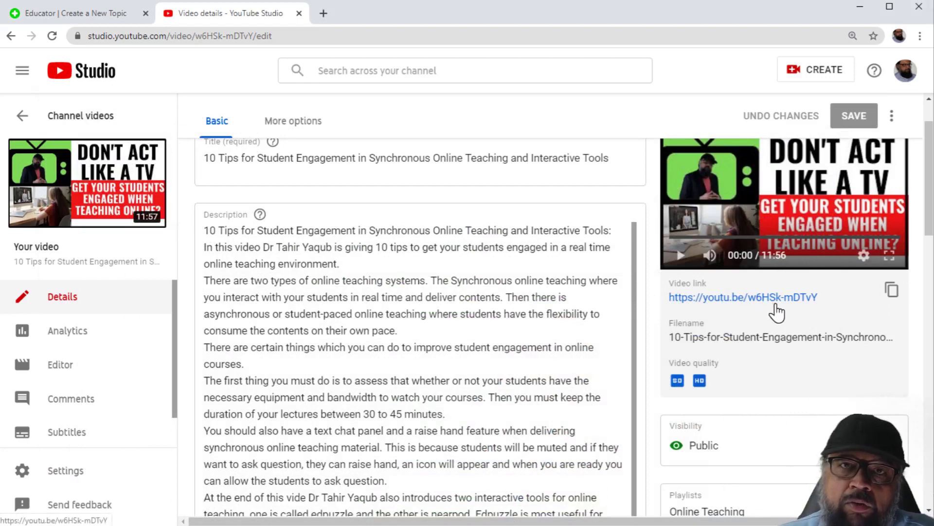
click(891, 301)
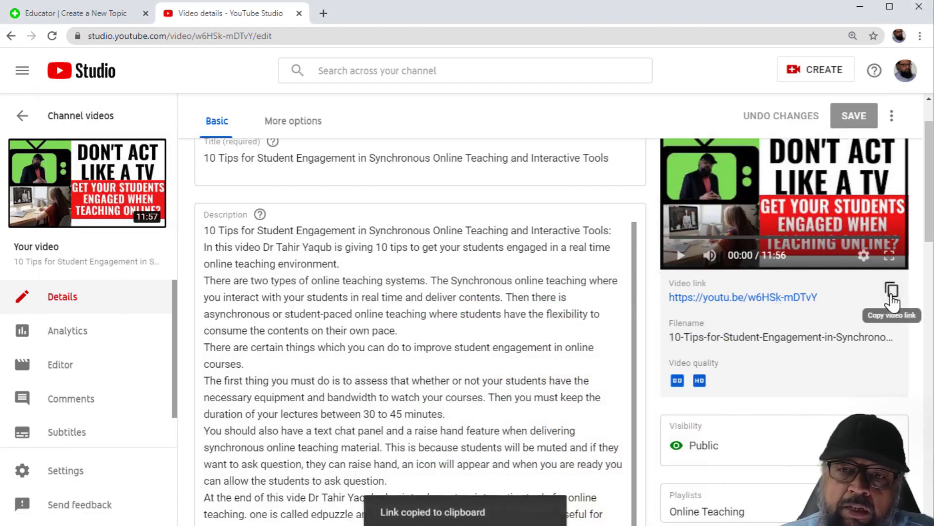
click(124, 14)
right_click(148, 224)
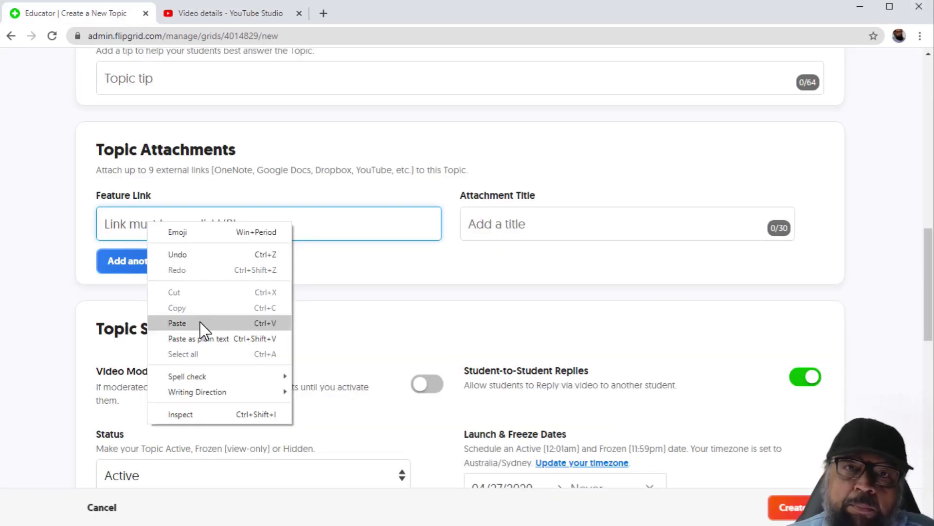
click(200, 323)
Title the YouTube attachment 'Watch This Video', add a second attachment row, and copy the Google Doc's link
click(475, 226)
text(Watch This Video)
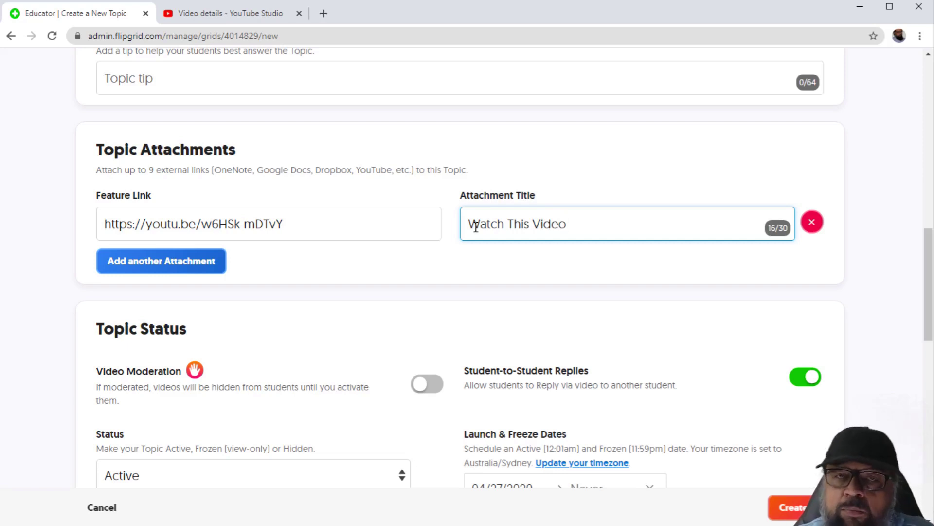
click(197, 267)
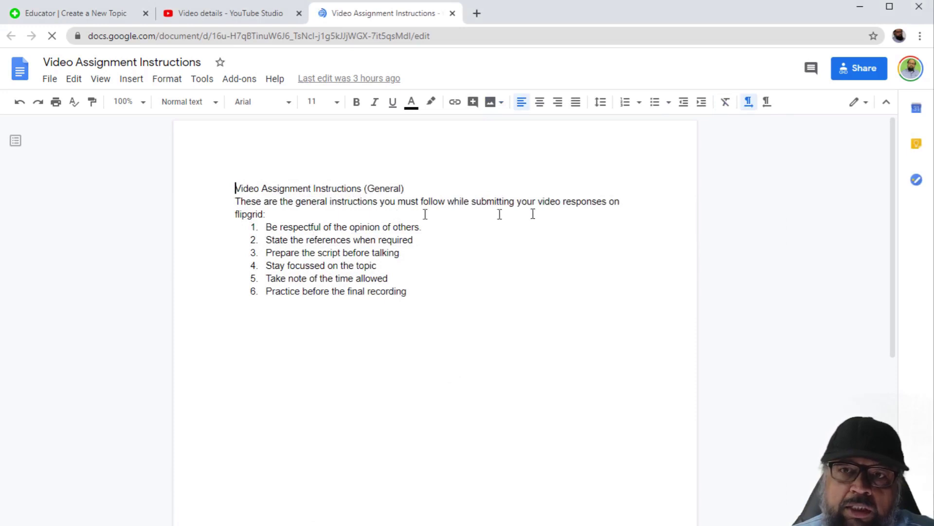
click(861, 78)
click(587, 234)
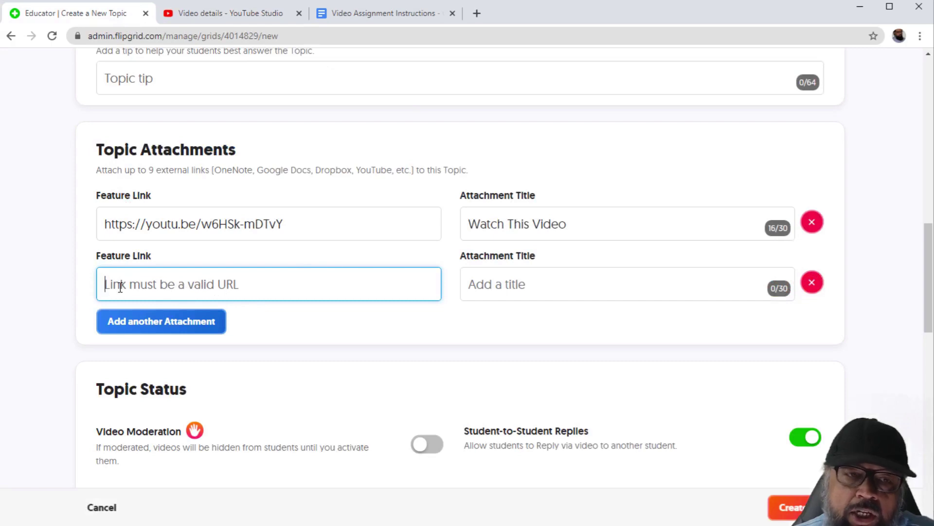
Paste the Google Doc link into the second attachment and title it 'Instructions'
right_click(121, 286)
click(154, 387)
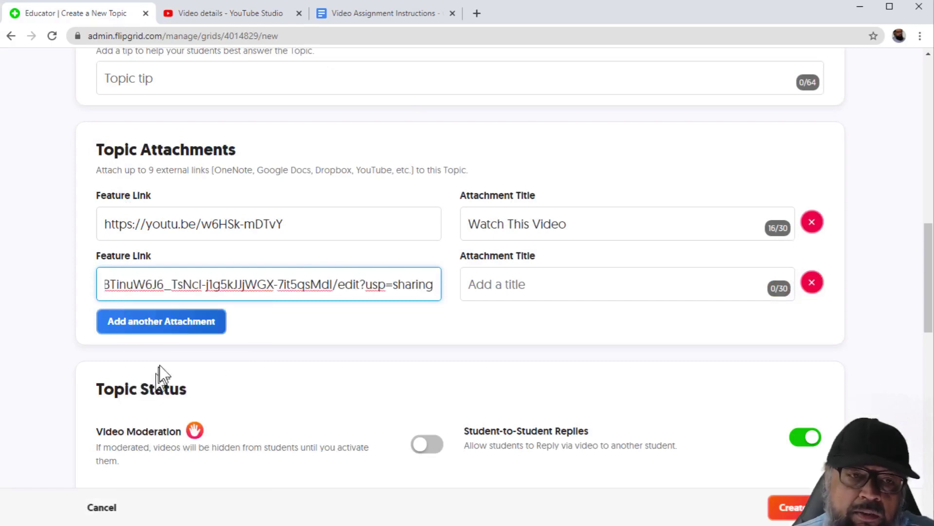
click(469, 297)
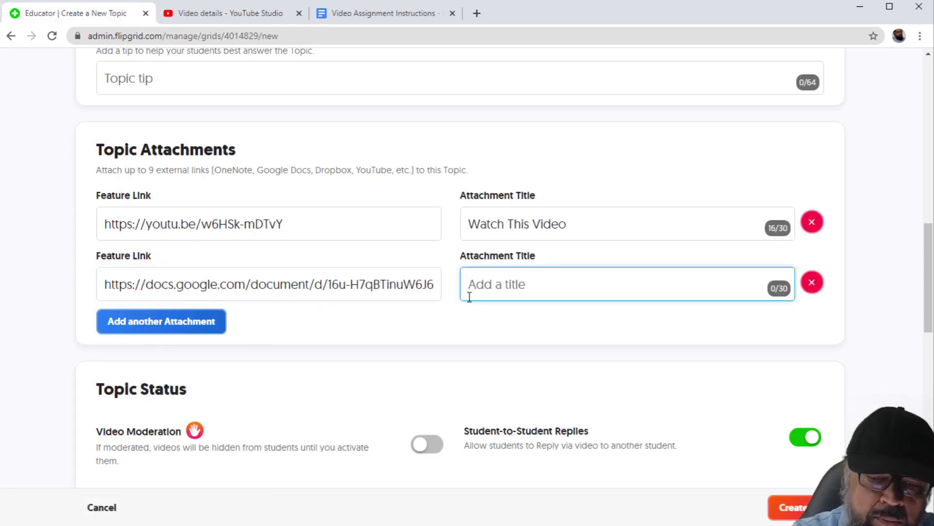
text(Ins)
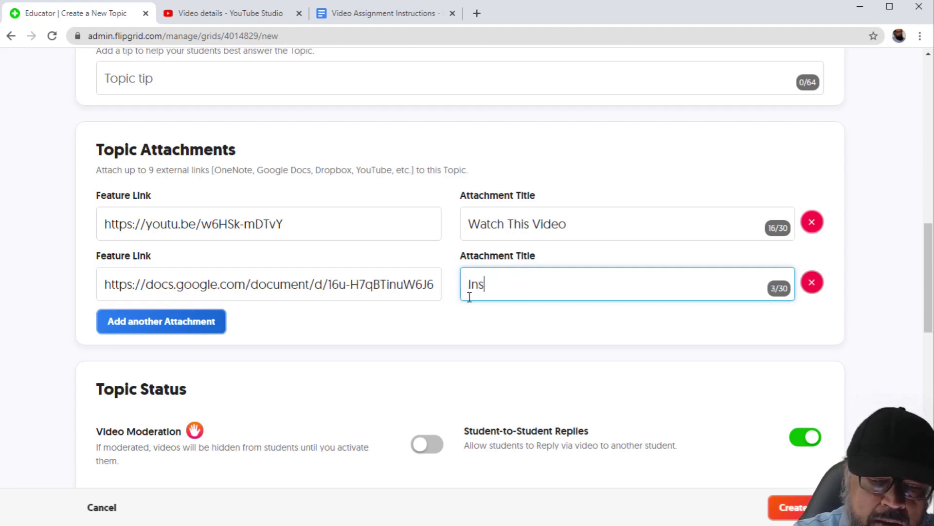
text(tructions)
scroll(462, 340, down, 3)
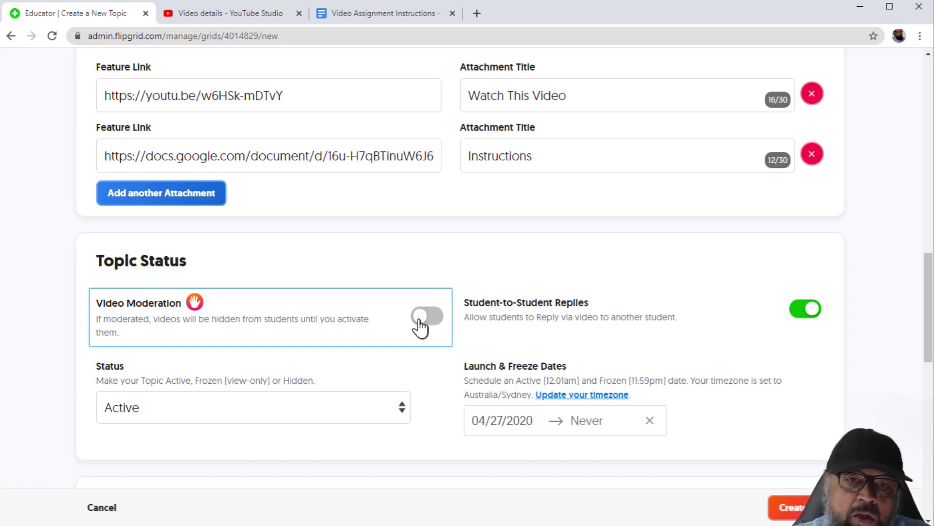
Turn on Video Moderation, toggling Student-to-Student Replies off and back on
click(432, 319)
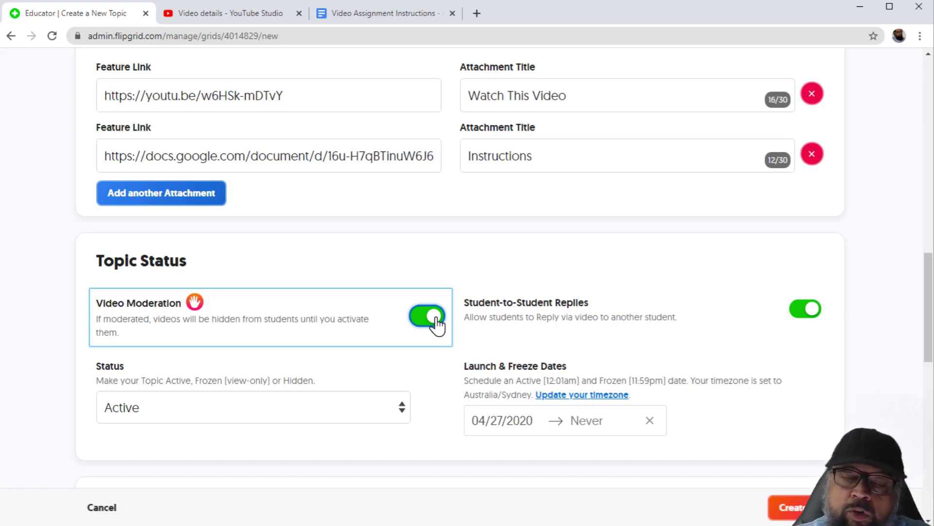
click(797, 319)
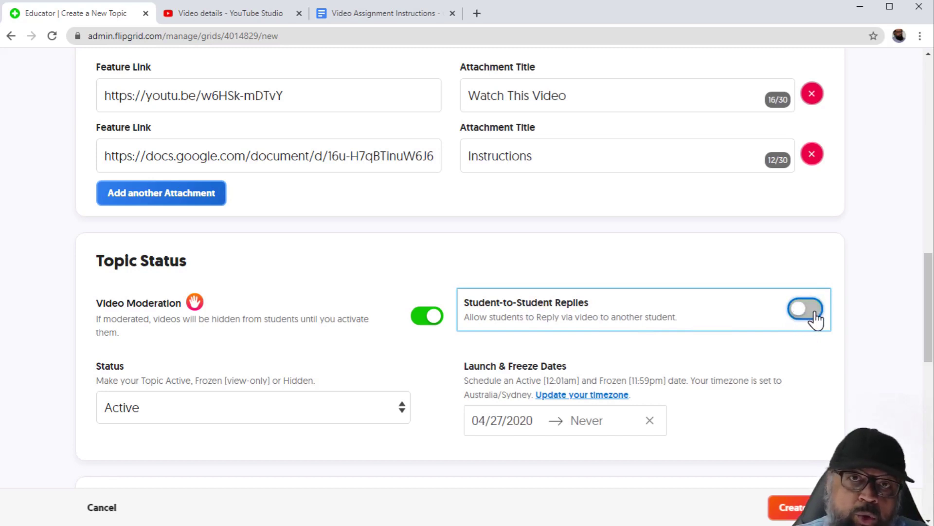
click(816, 320)
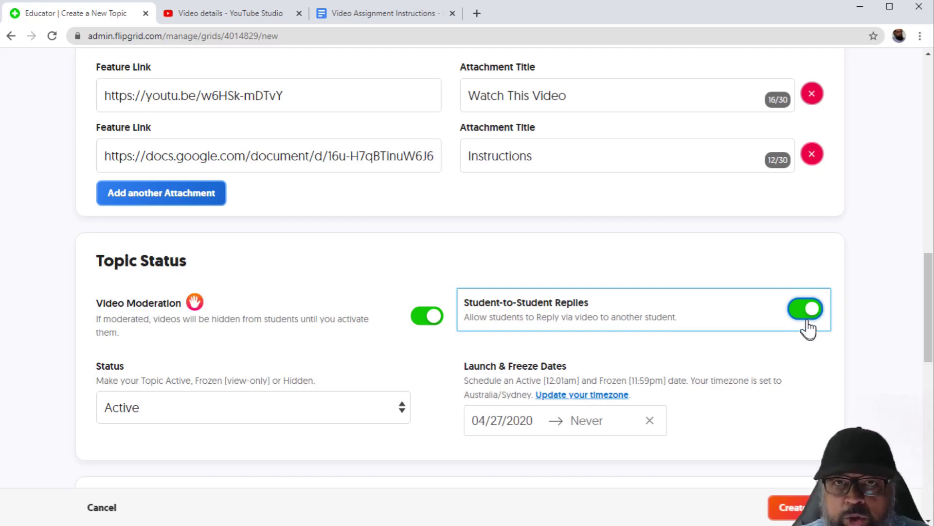
Browse the topic Status choices and launch-date calendar, then pick Hidden status
scroll(789, 317, down, 4)
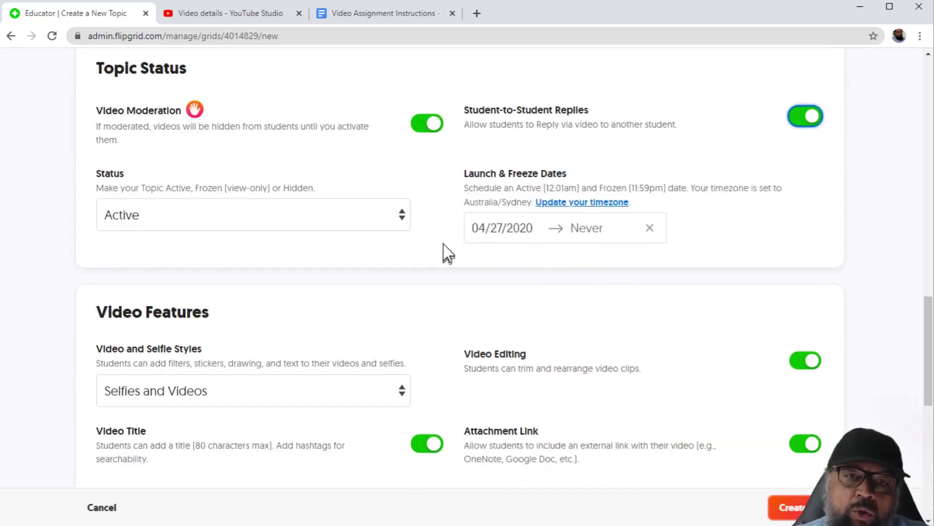
click(407, 225)
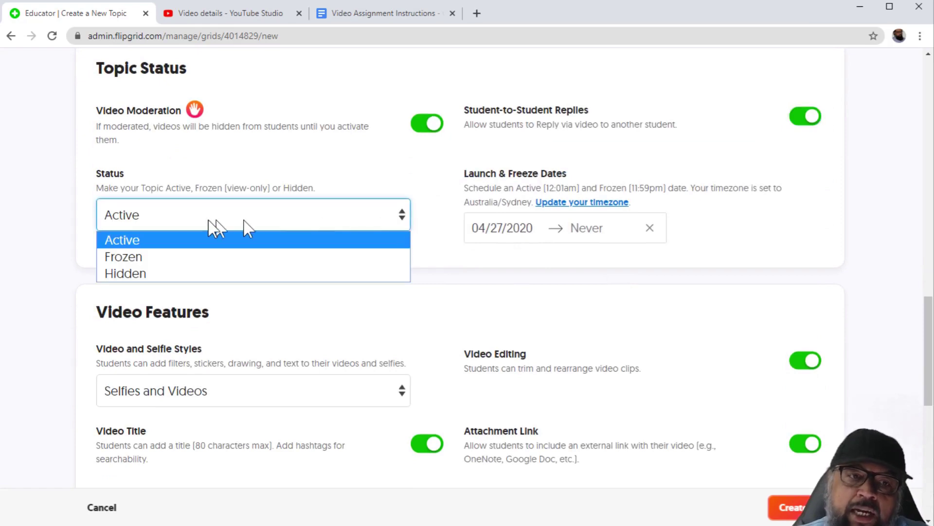
click(166, 218)
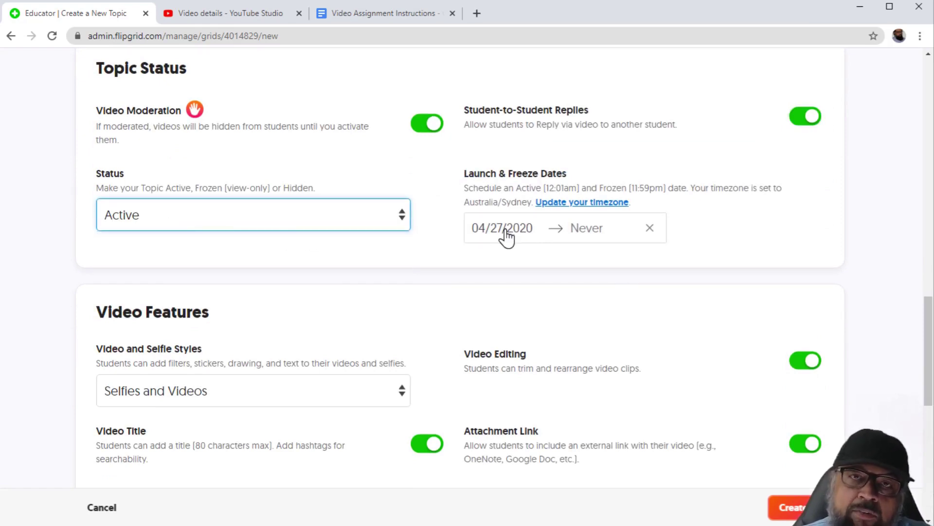
click(506, 237)
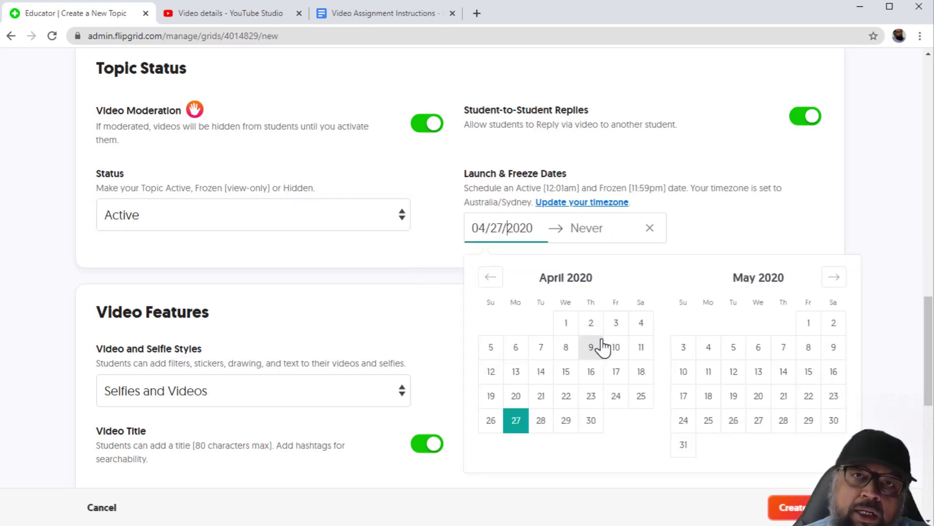
click(151, 217)
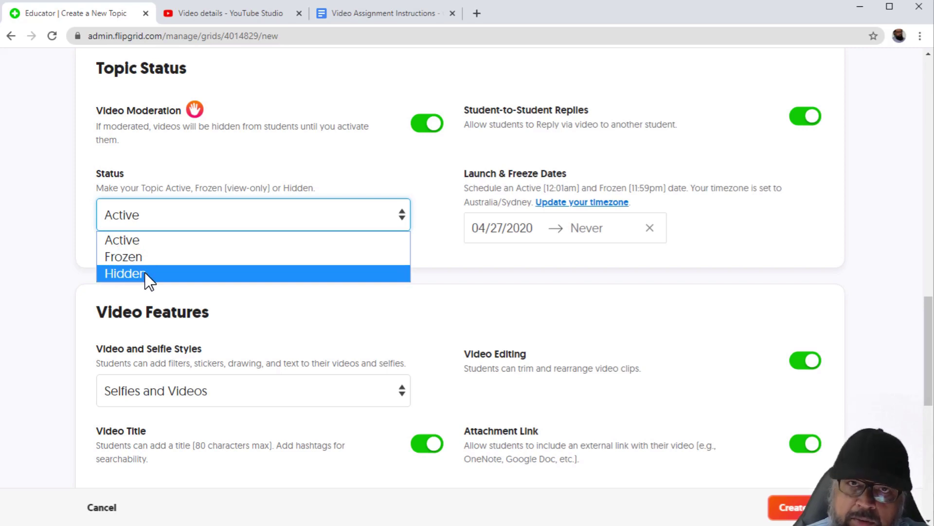
click(125, 273)
scroll(149, 280, down, 4)
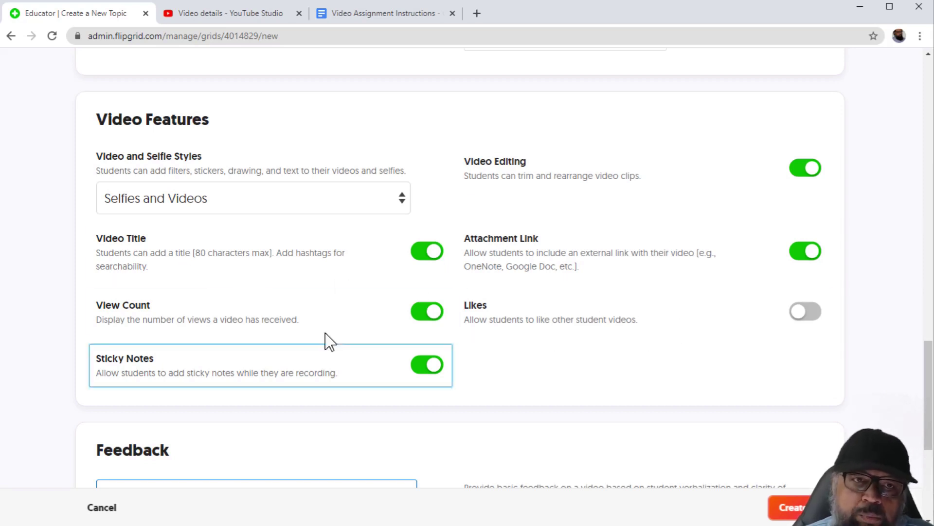
scroll(398, 277, down, 6)
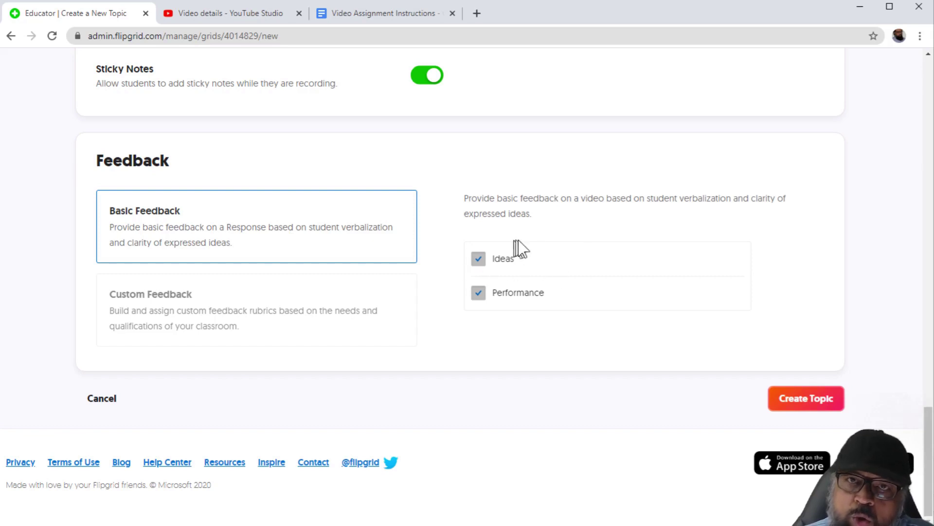
click(199, 310)
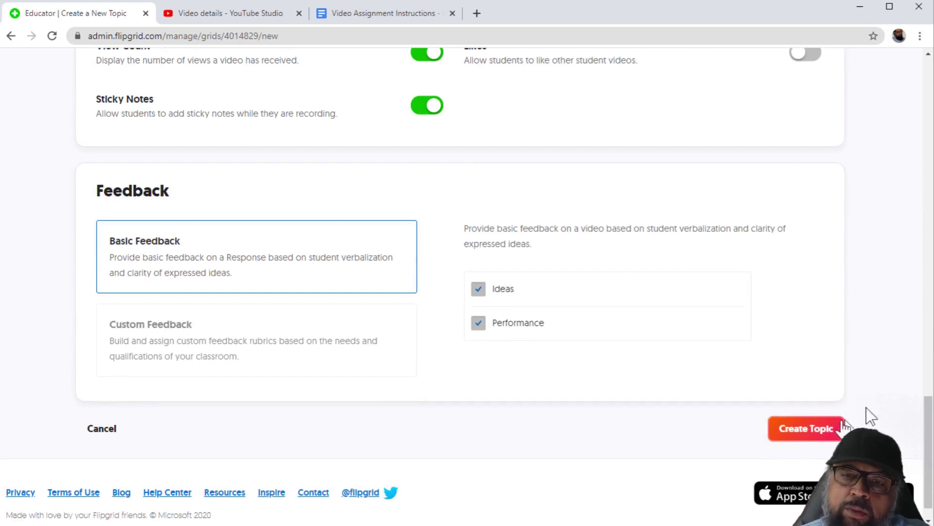
Paste placeholder text into the topic prompt
scroll(832, 271, up, 15)
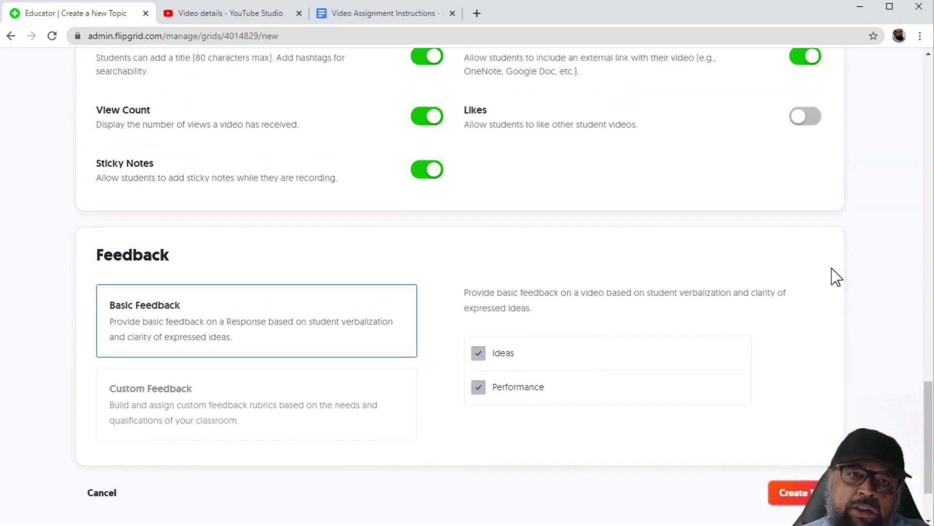
scroll(567, 305, up, 1)
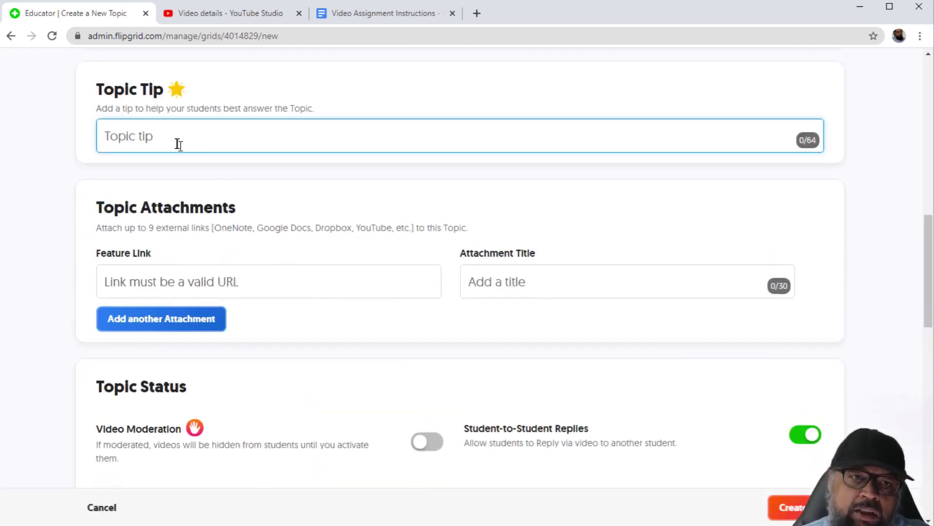
scroll(247, 146, up, 12)
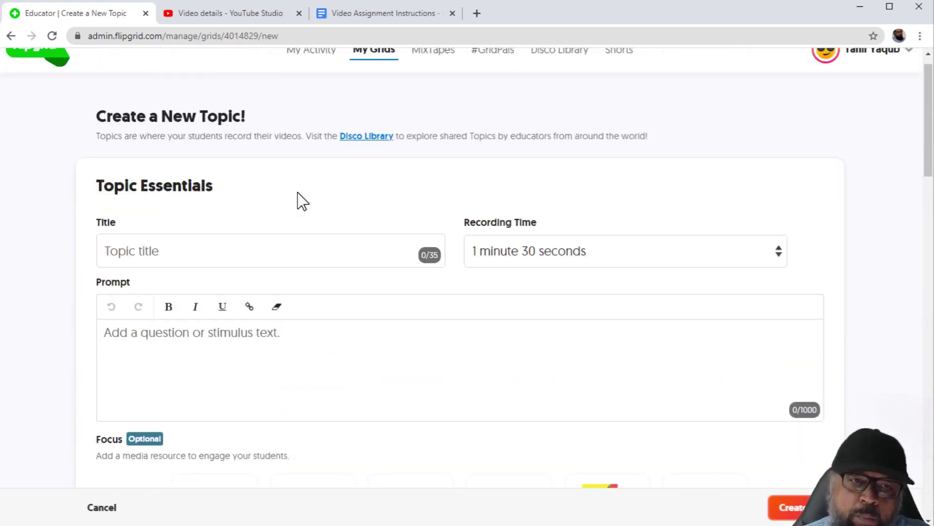
click(150, 326)
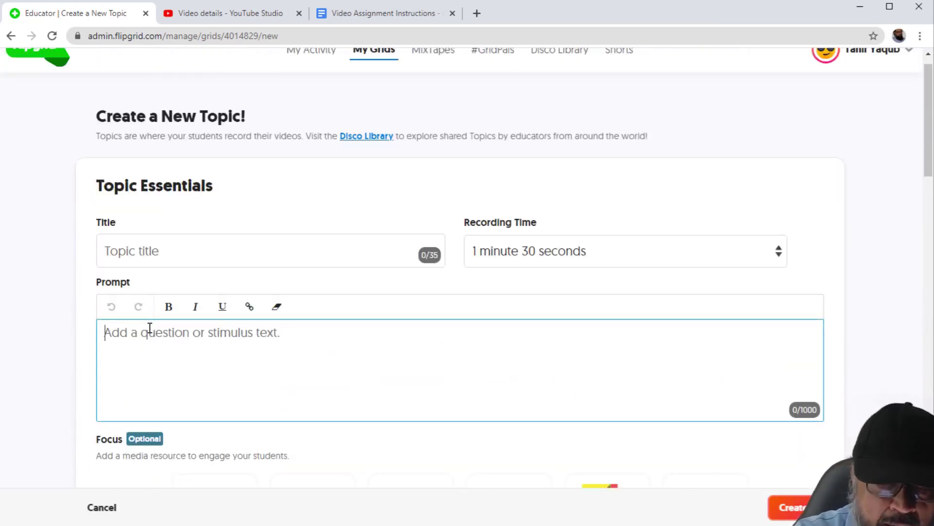
key(ctrl+v)
Attempt to create the topic, then retype the title as 'Solving TEquations What did you lear'
scroll(342, 288, down, 6)
scroll(321, 263, down, 5)
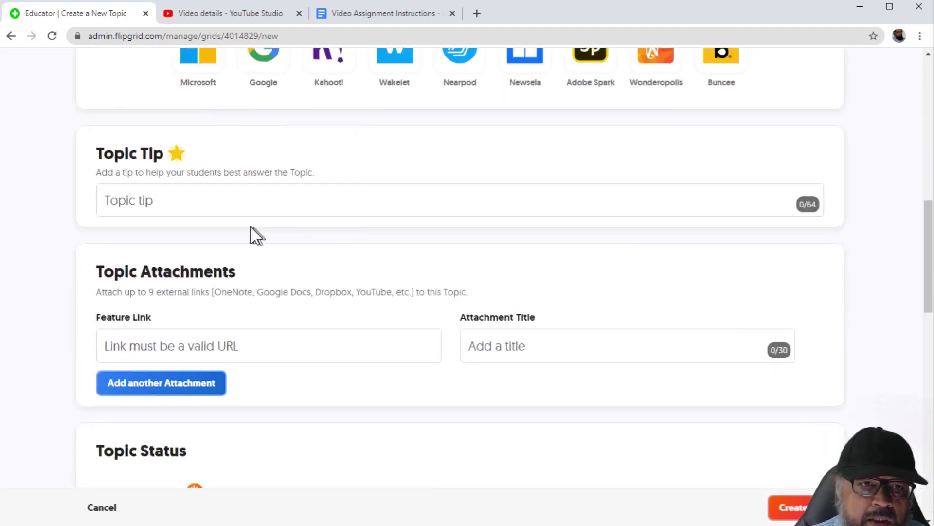
scroll(200, 202, down, 10)
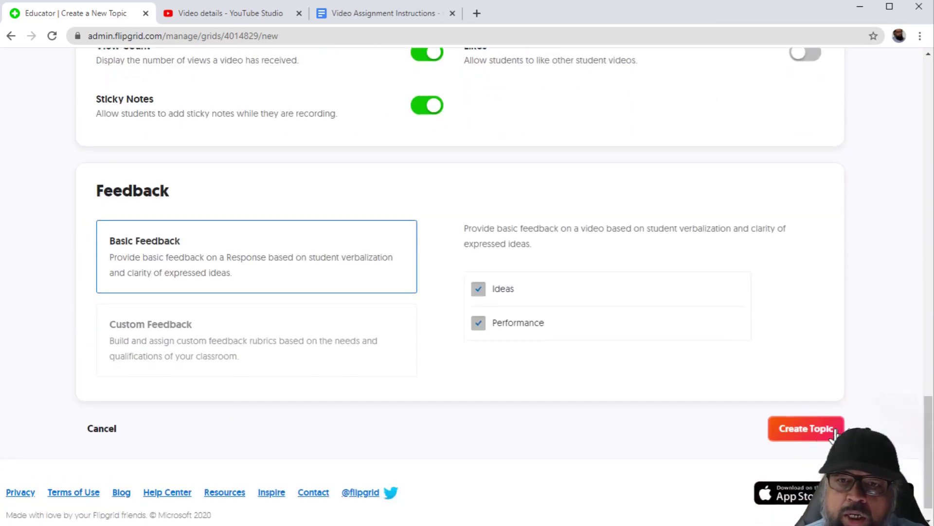
click(802, 428)
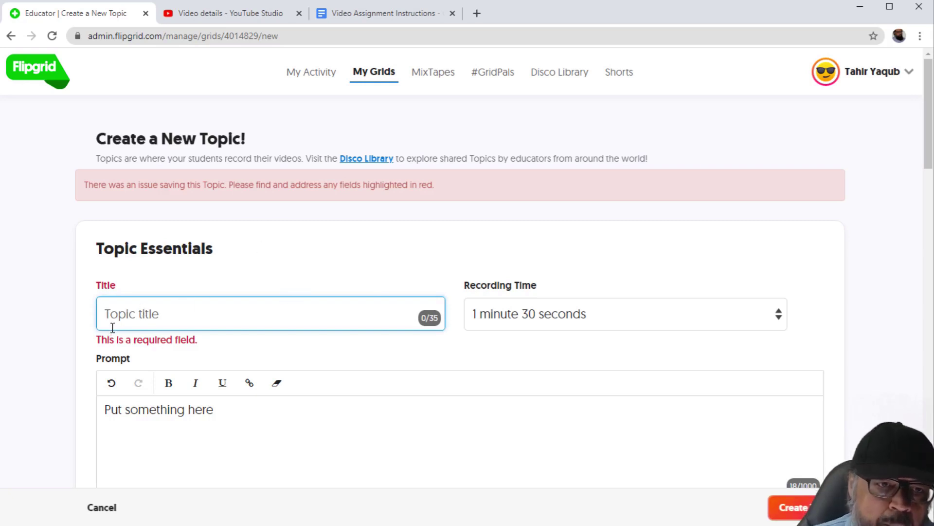
text(Solving T)
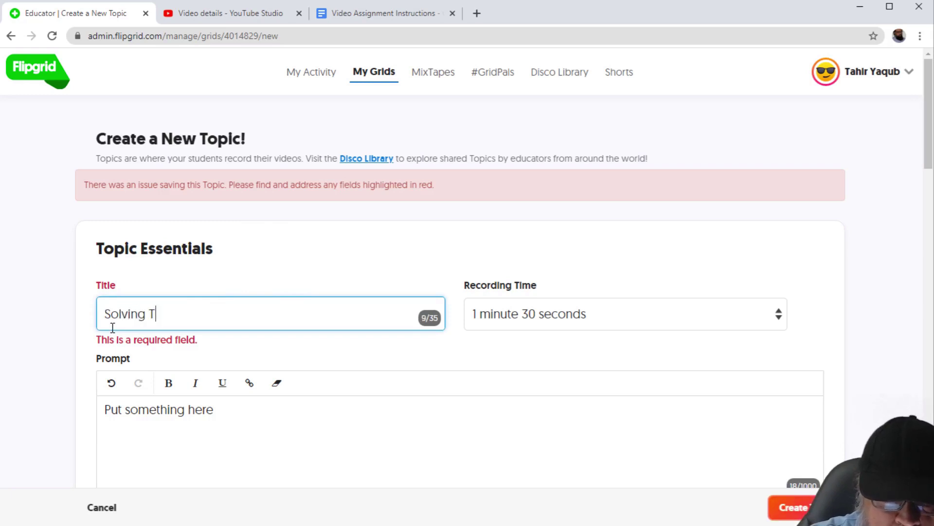
key(BackSpace)
text(Equatio)
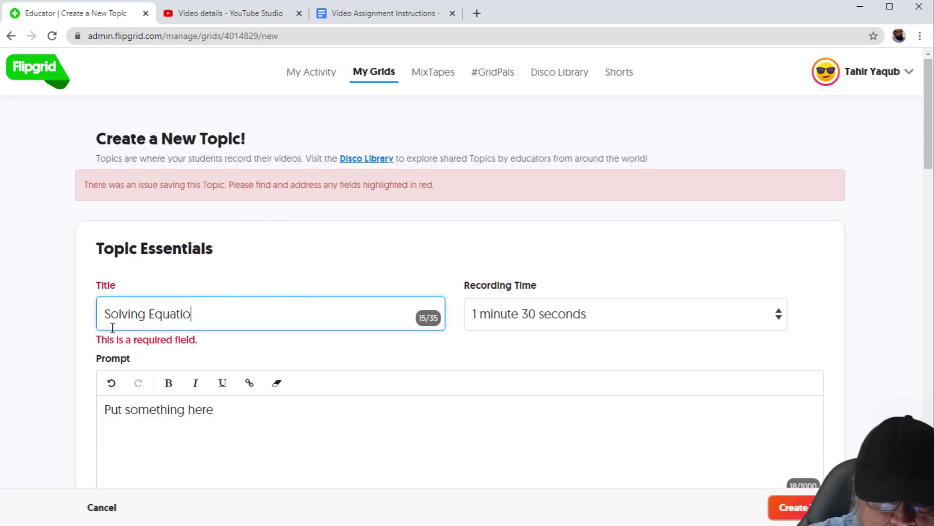
text(ns What did you lear)
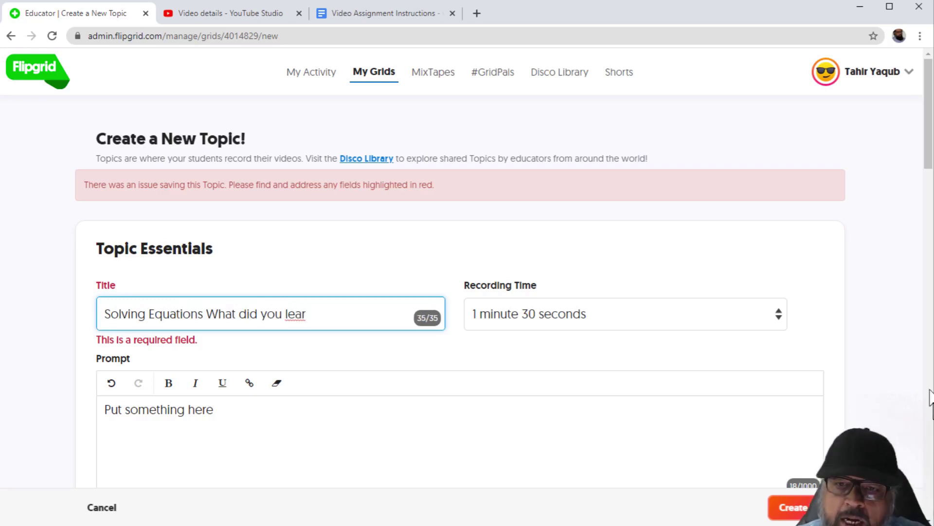
Create the topic, then change its title to 'Solving Equations What you learned?' and update it
click(794, 507)
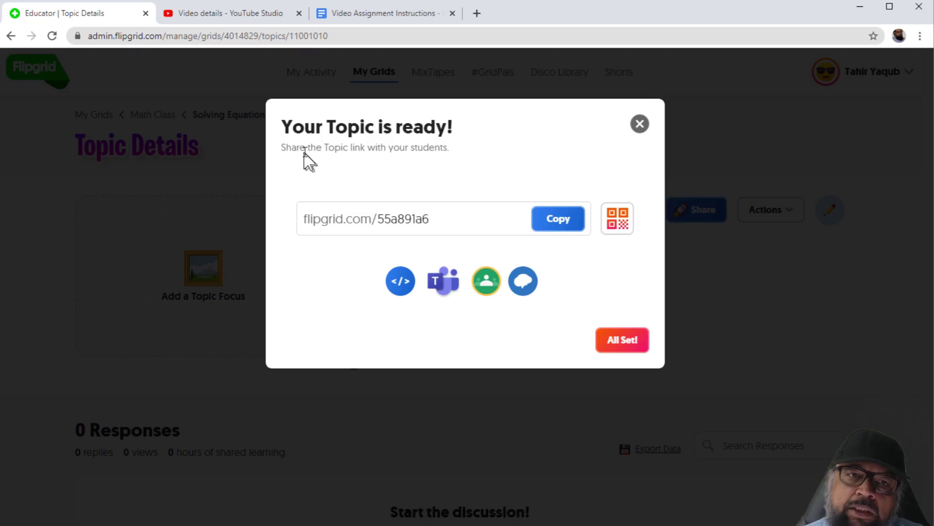
click(639, 125)
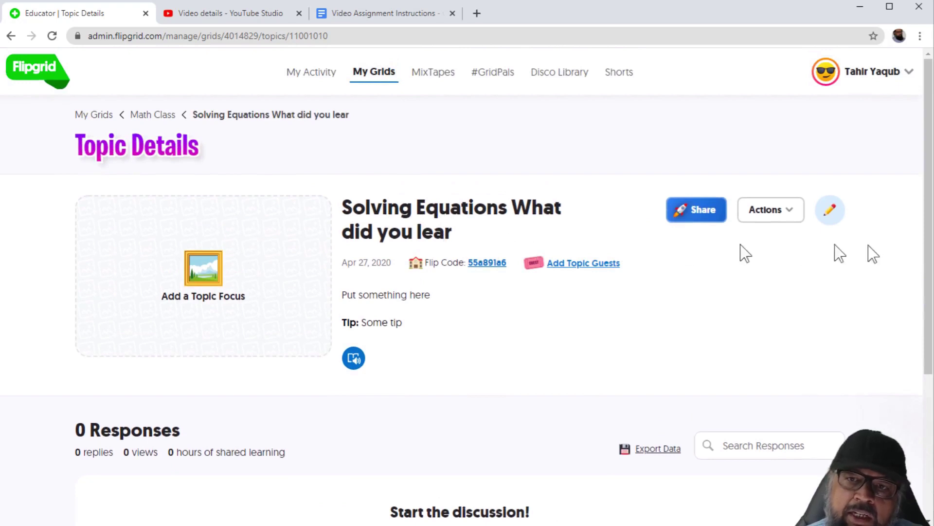
click(837, 216)
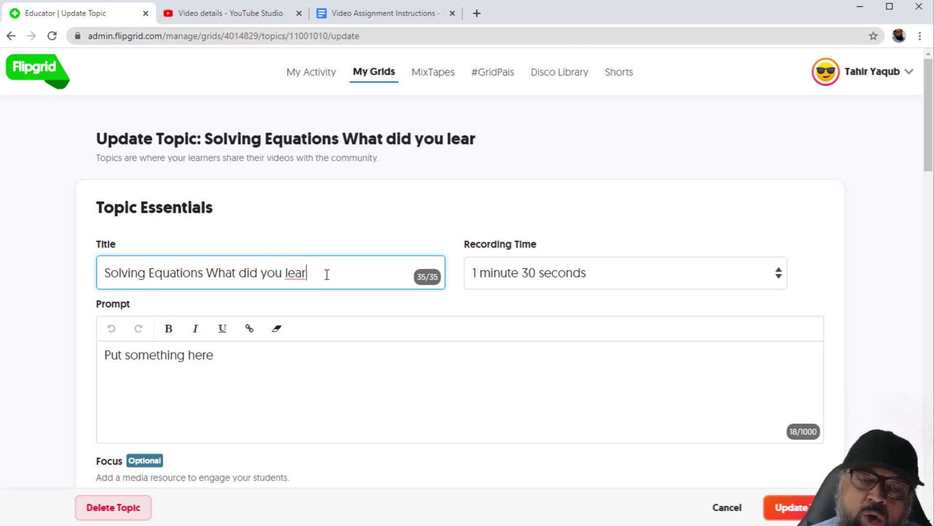
key(BackSpace)
key(BackSpace)
key(BackSpace)
key(BackSpace)
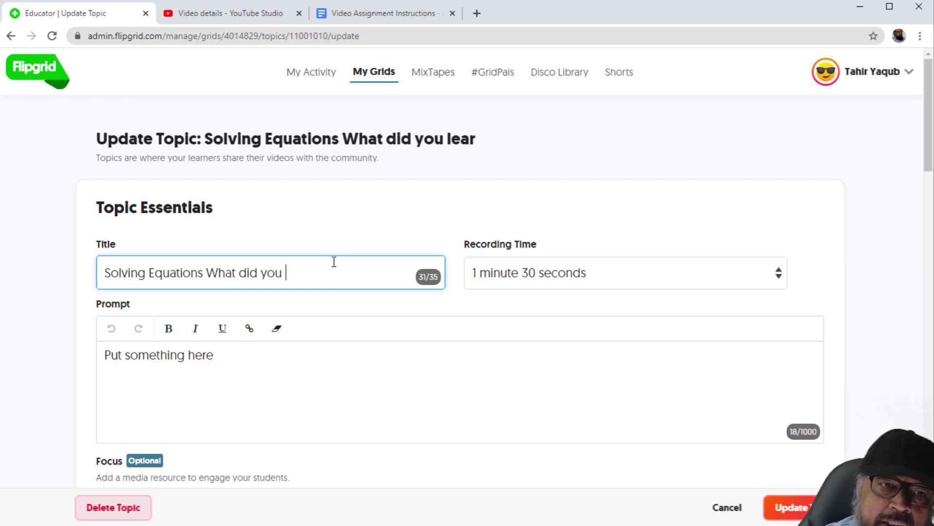
key(BackSpace)
key(BackSpace)
key(BackSpace)
key(BackSpace)
key(BackSpace)
key(BackSpace)
key(BackSpace)
key(BackSpace)
text(you learned?)
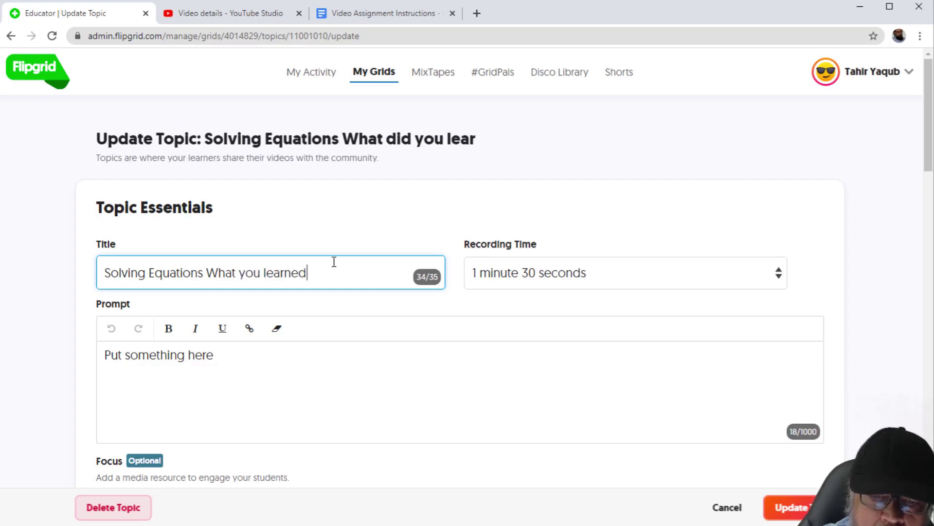
click(805, 507)
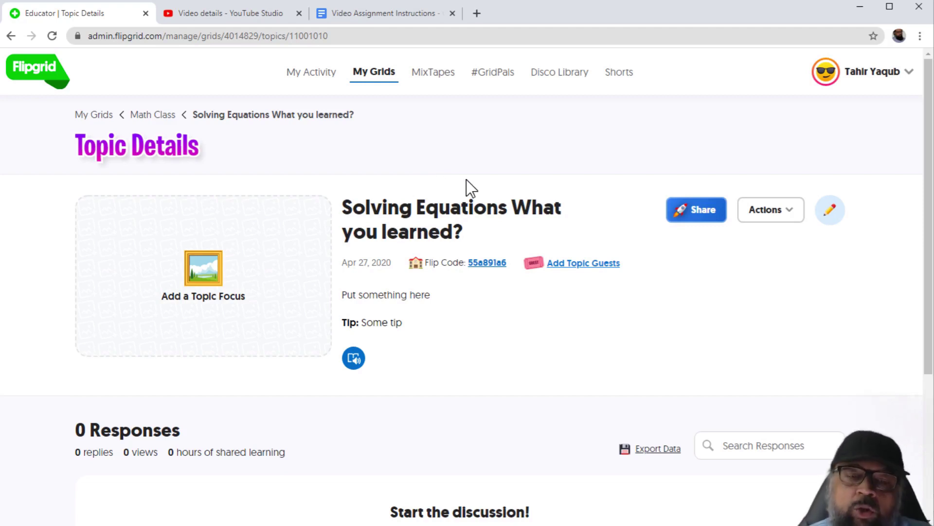
click(580, 265)
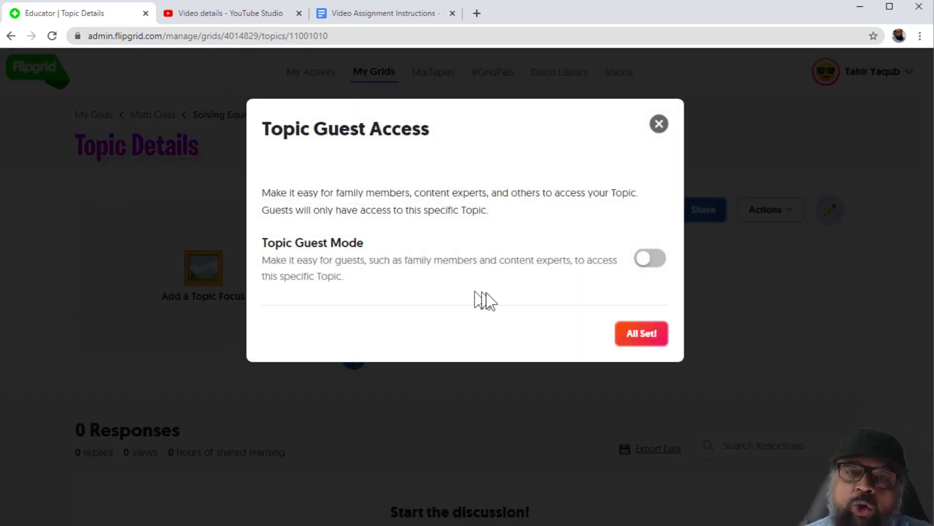
click(650, 258)
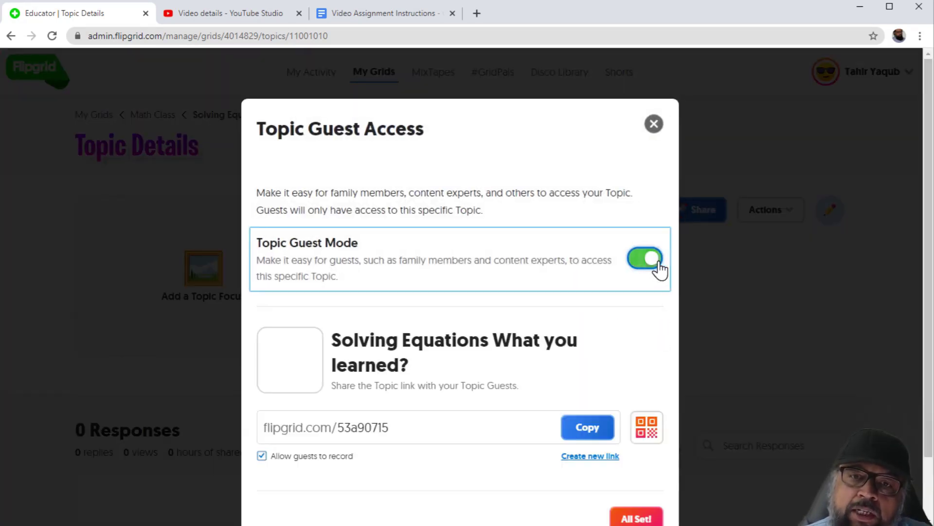
scroll(306, 144, down, 2)
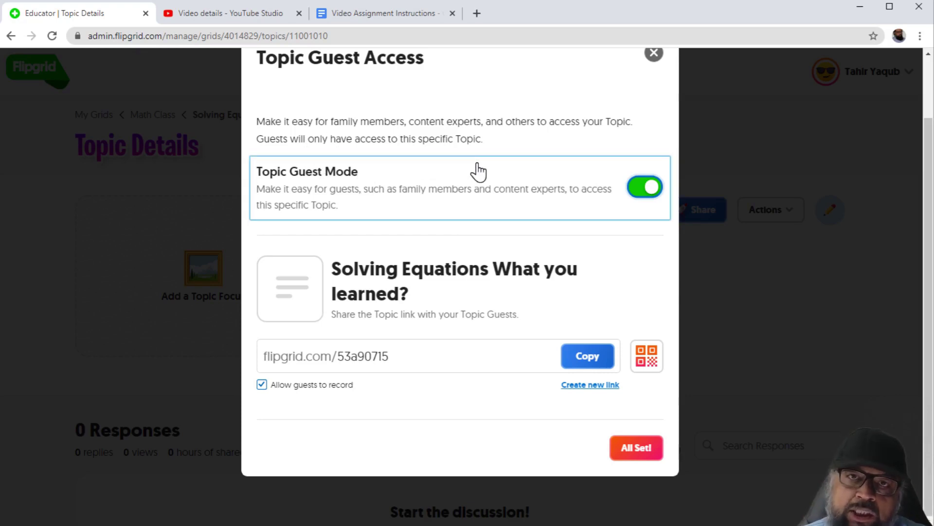
scroll(478, 171, up, 2)
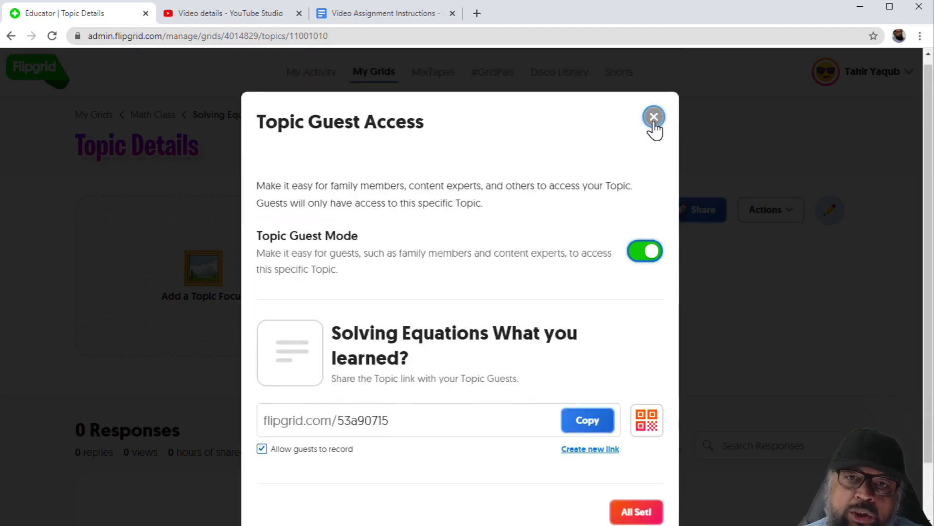
click(653, 120)
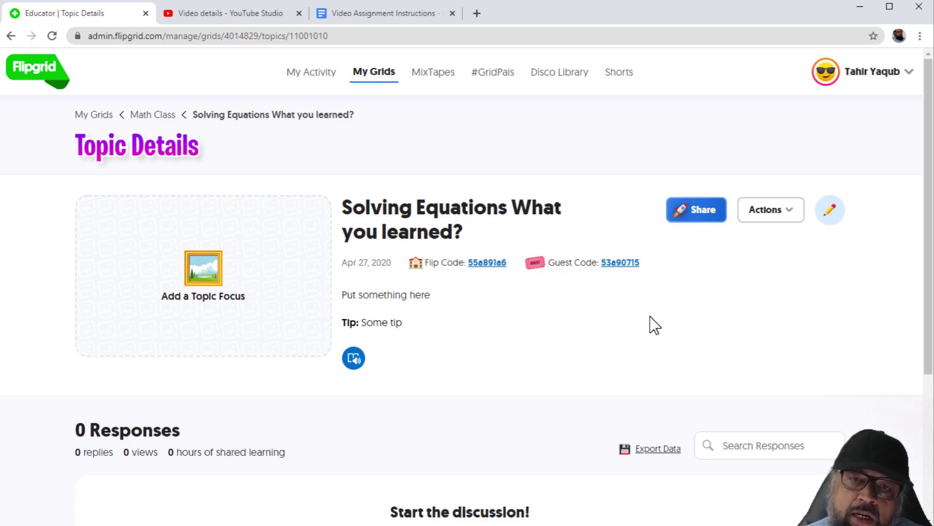
click(622, 265)
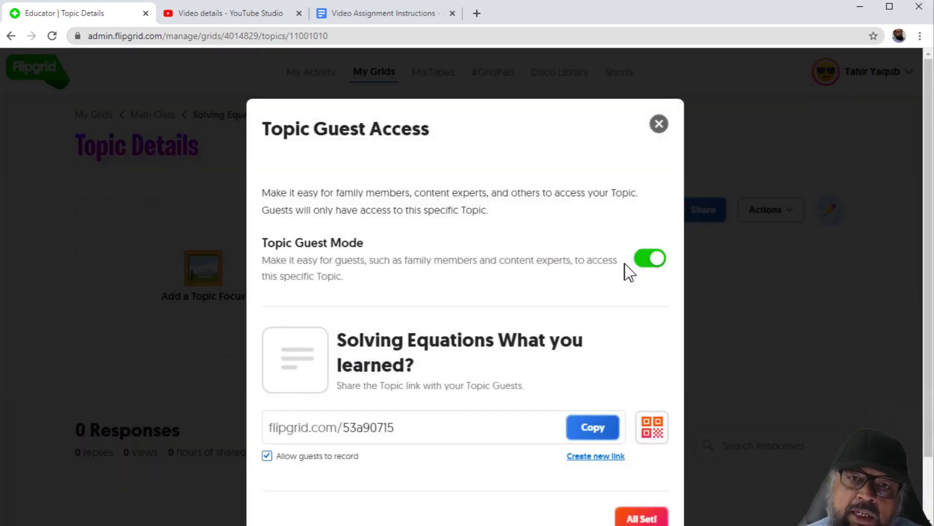
click(643, 265)
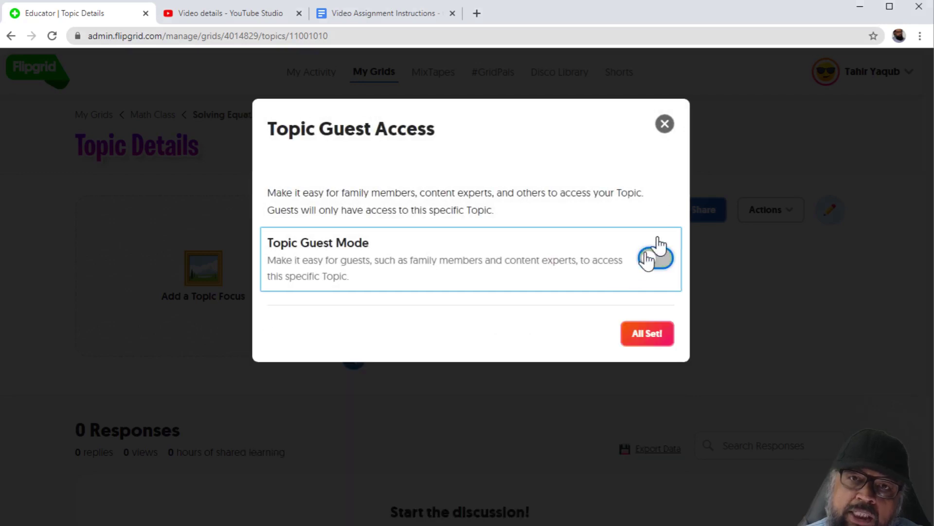
click(664, 124)
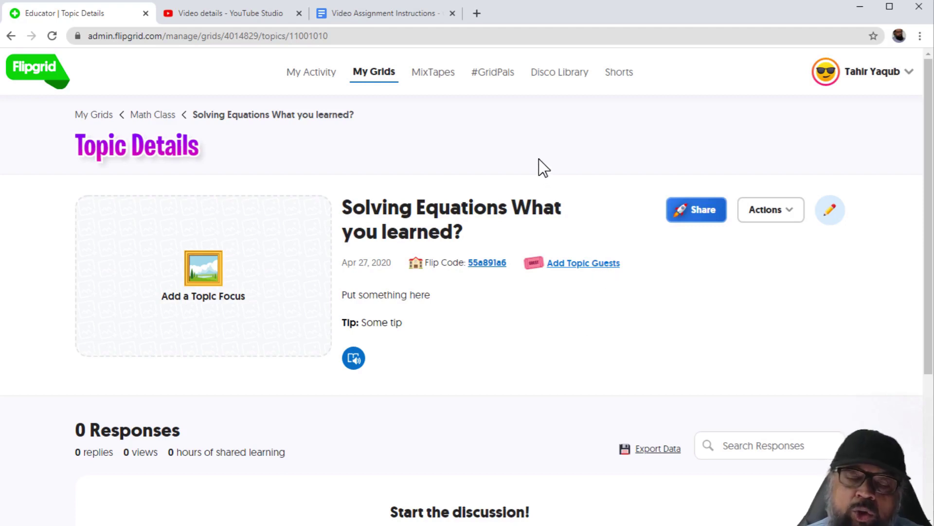
From the Disco Library, add 'Go Back In Time vs Travel To Future' to the Math Class grid
click(553, 83)
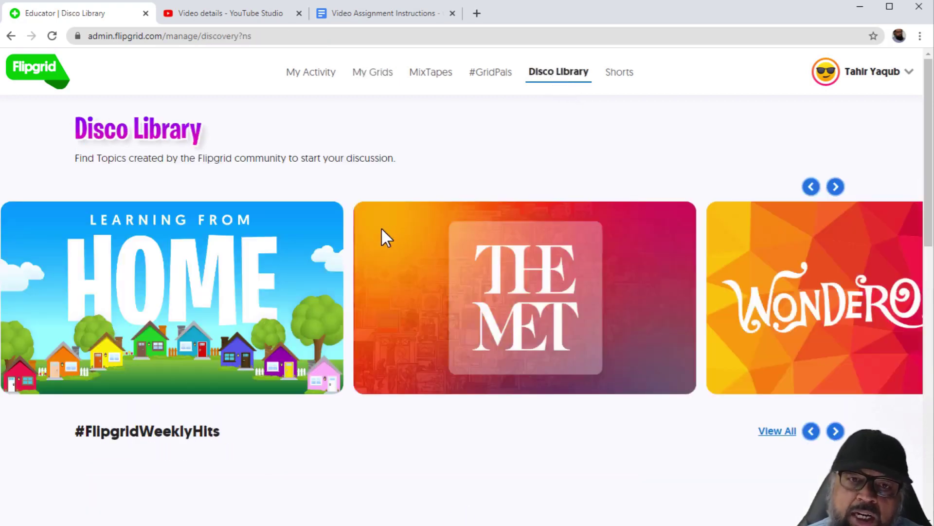
scroll(381, 229, down, 6)
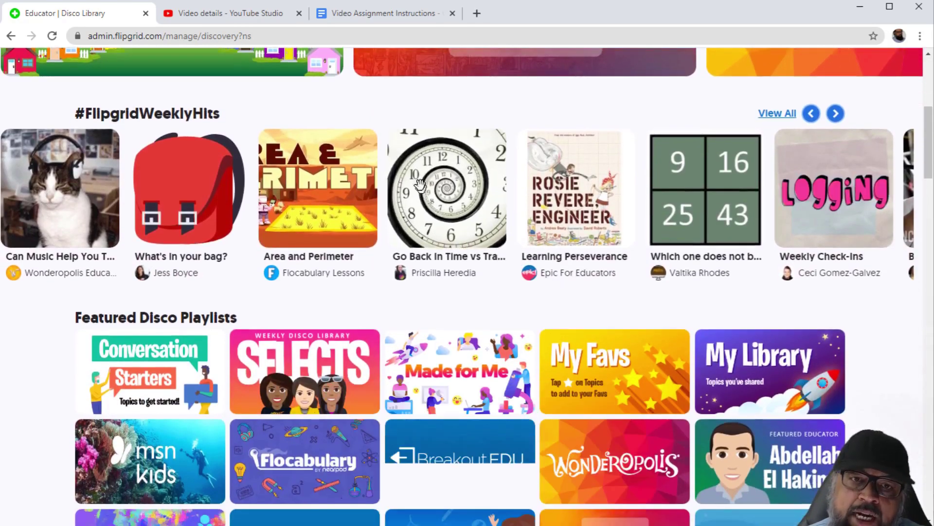
click(453, 202)
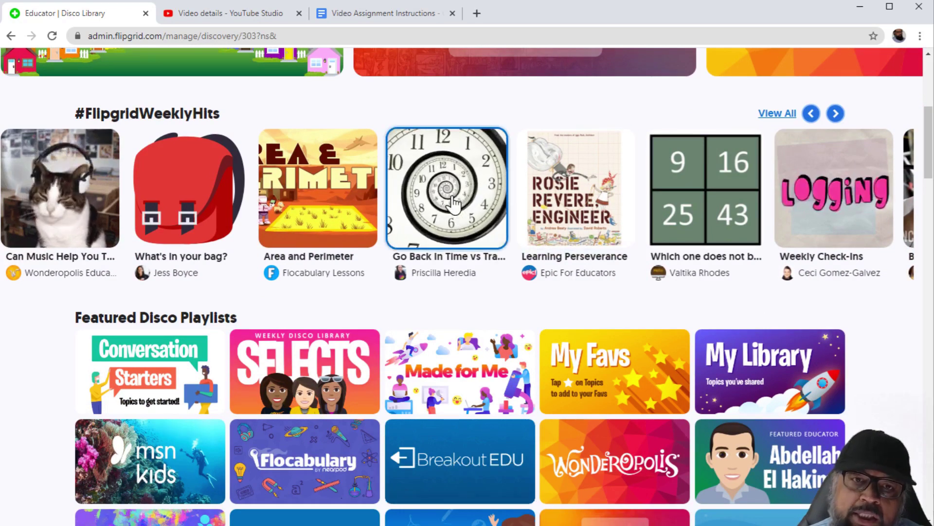
click(659, 152)
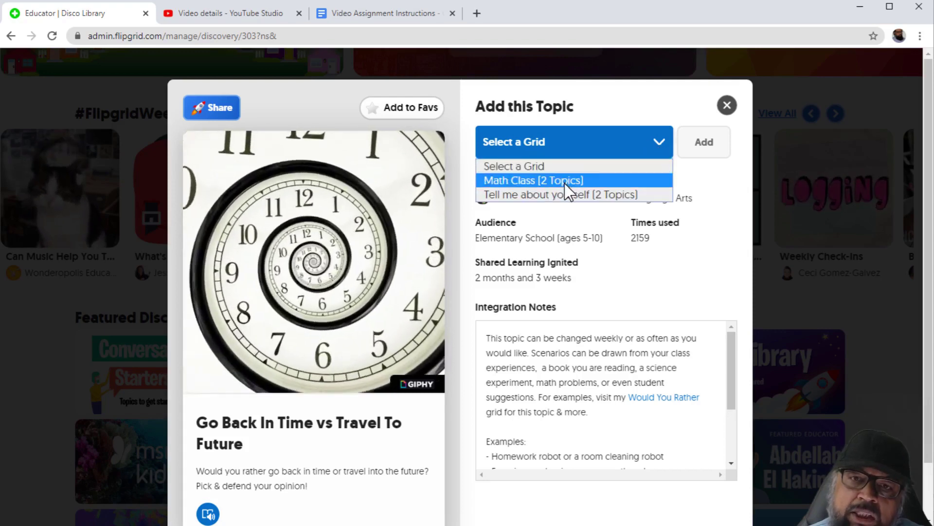
click(564, 183)
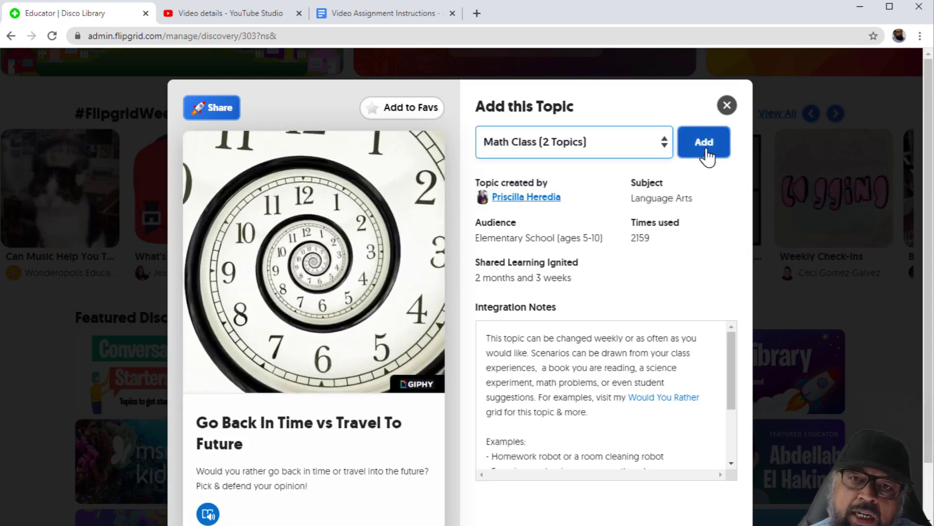
click(705, 155)
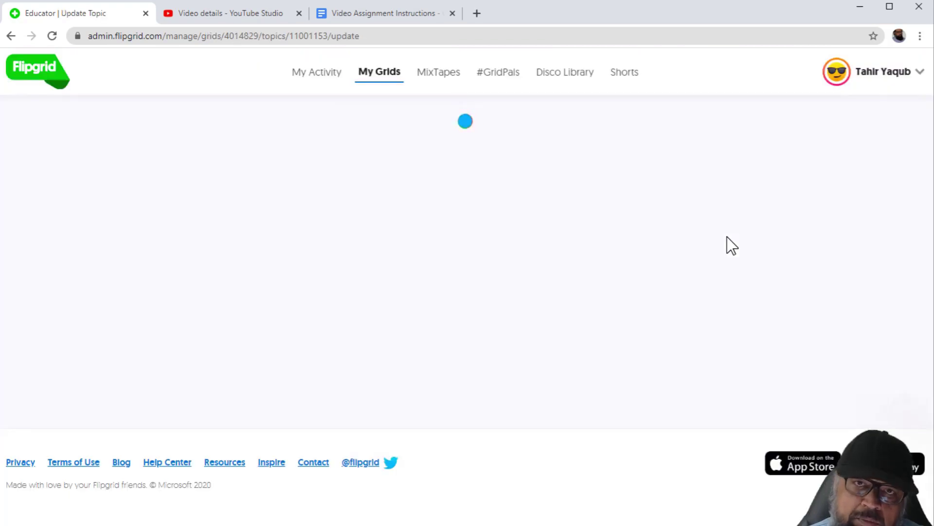
Review the copied topic's Update Topic form and cancel without changing any settings
scroll(268, 199, down, 6)
scroll(267, 194, down, 12)
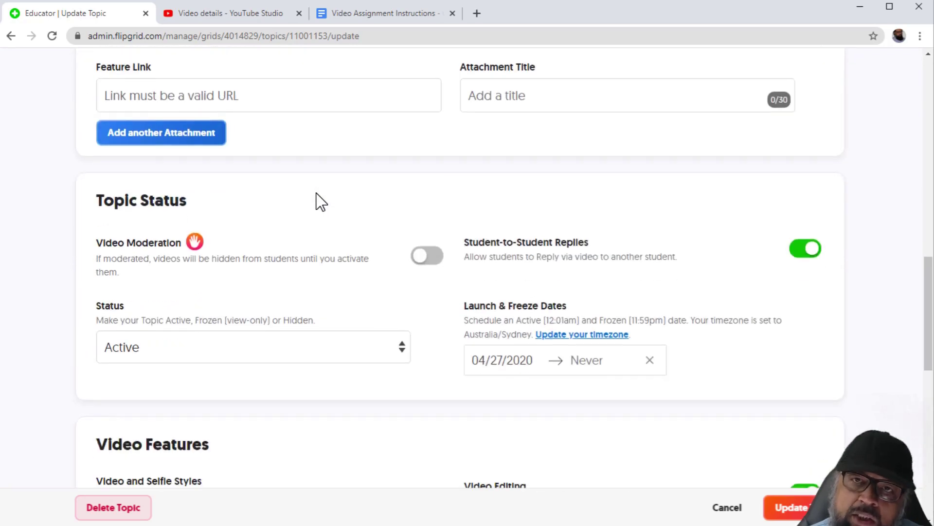
scroll(321, 202, down, 10)
scroll(317, 195, down, 4)
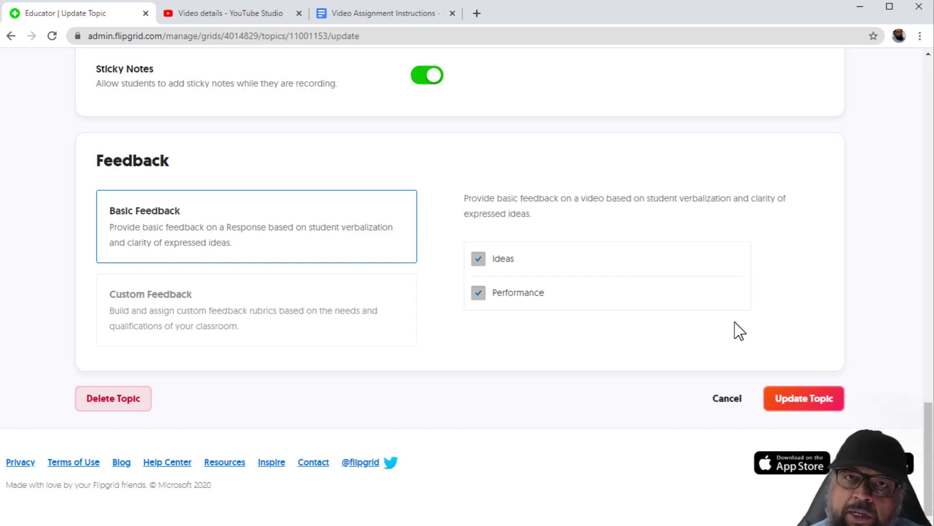
click(726, 402)
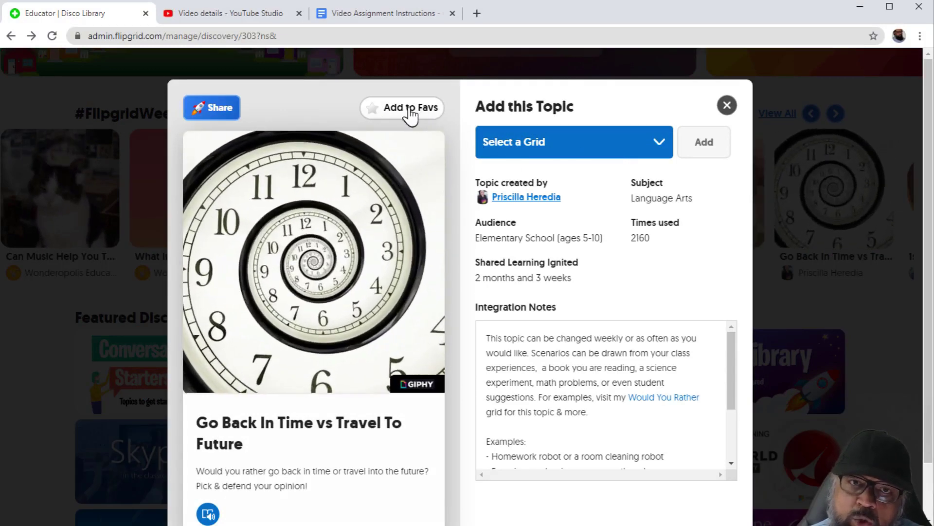
Add 'Go Back In Time vs Travel To Future' to favourites and close its preview
click(406, 109)
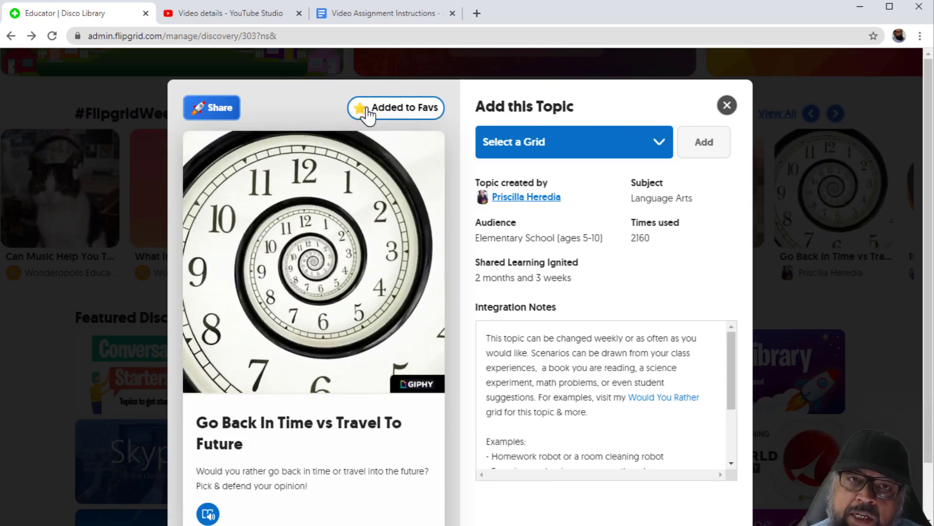
click(728, 106)
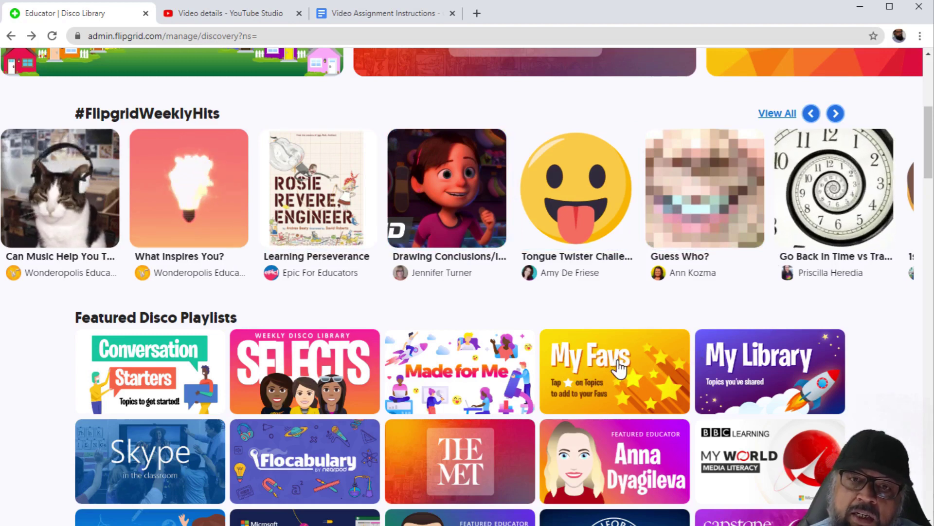
Open the My Favs playlist under Featured Disco Playlists to see its three topics
click(617, 370)
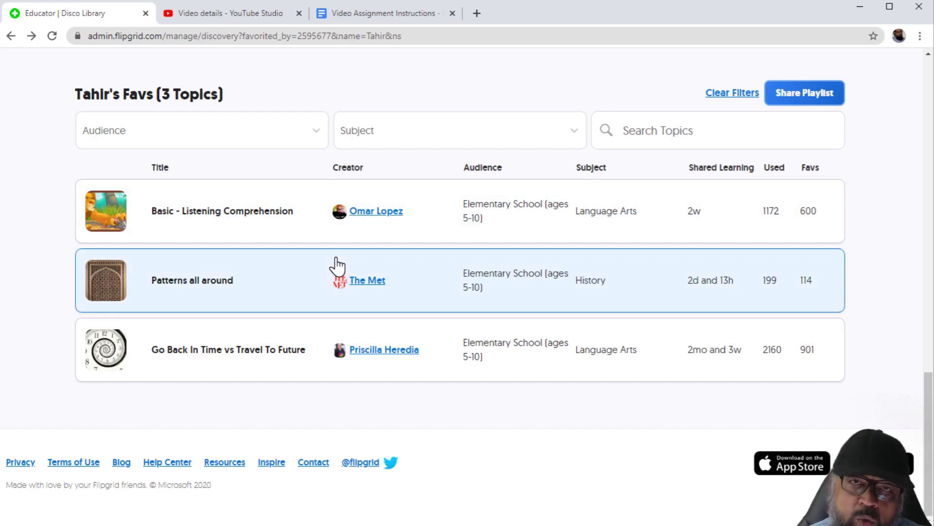
scroll(335, 259, up, 20)
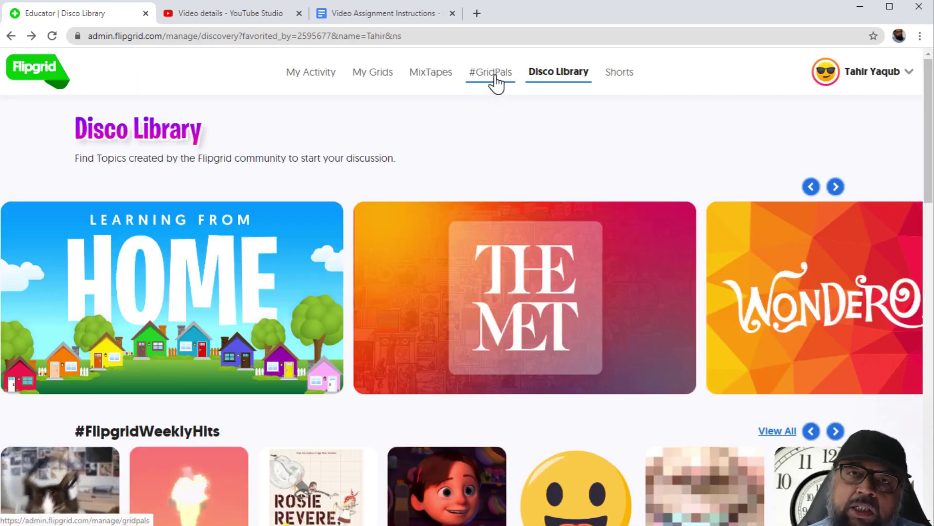